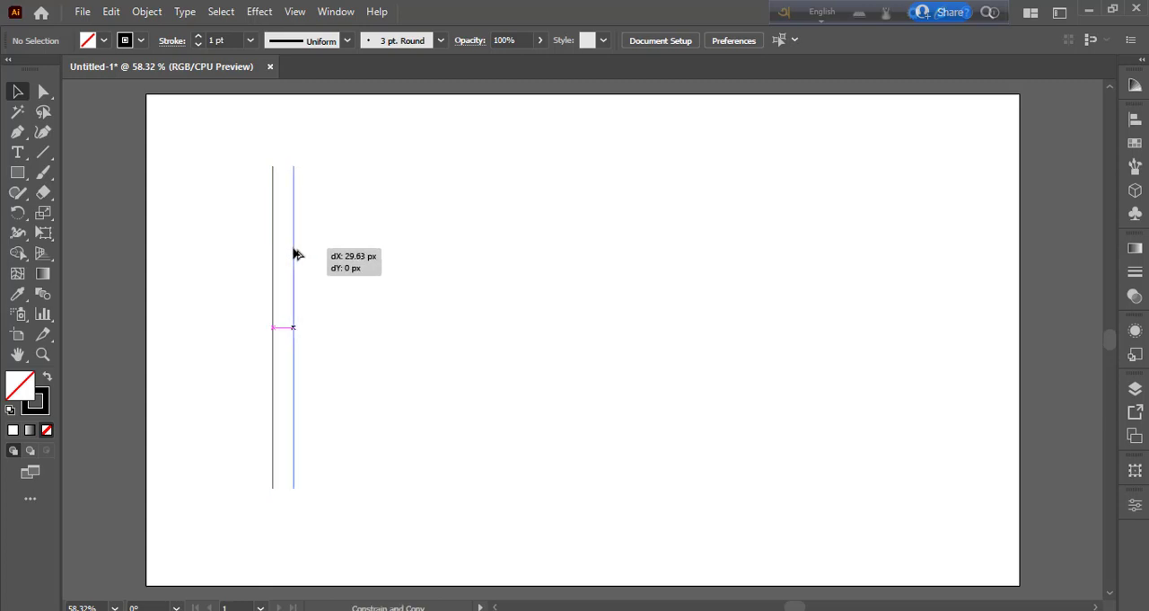
- Repeat the line duplication at the same spacing until there are twelve evenly spaced vertical lines
key(ctrl+d)
key(ctrl+d)
key(ctrl+d)
key(ctrl+d)
key(ctrl+d)
key(ctrl+d)
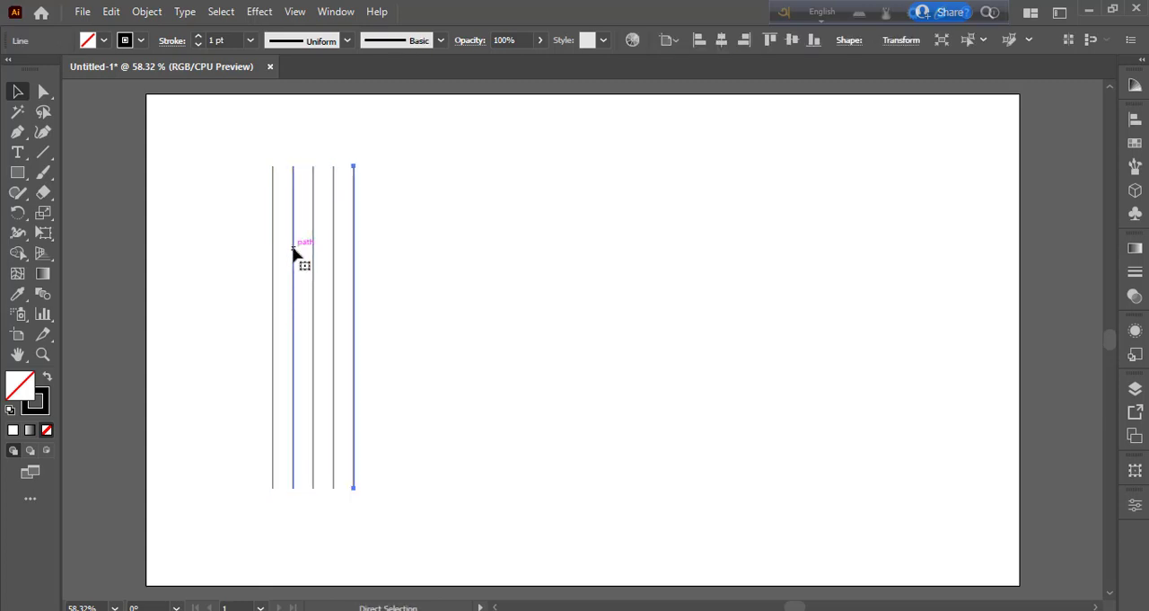
key(ctrl+d)
key(ctrl+d)
key(ctrl+d)
key(ctrl+d)
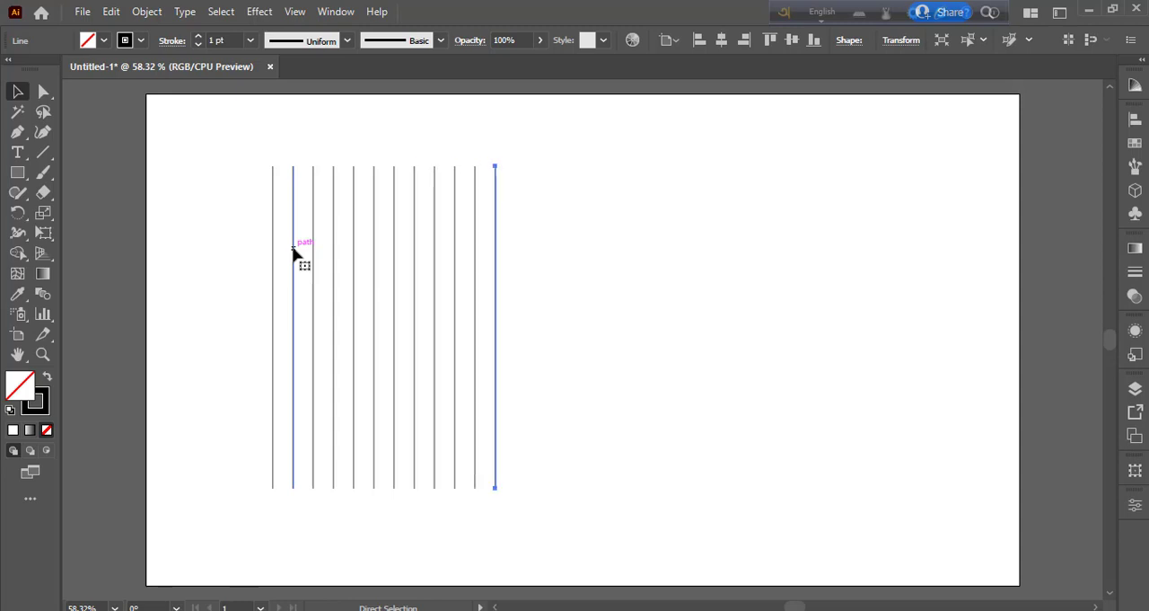
- Select all the vertical lines and group them
click(244, 227)
drag(246, 227, 591, 413)
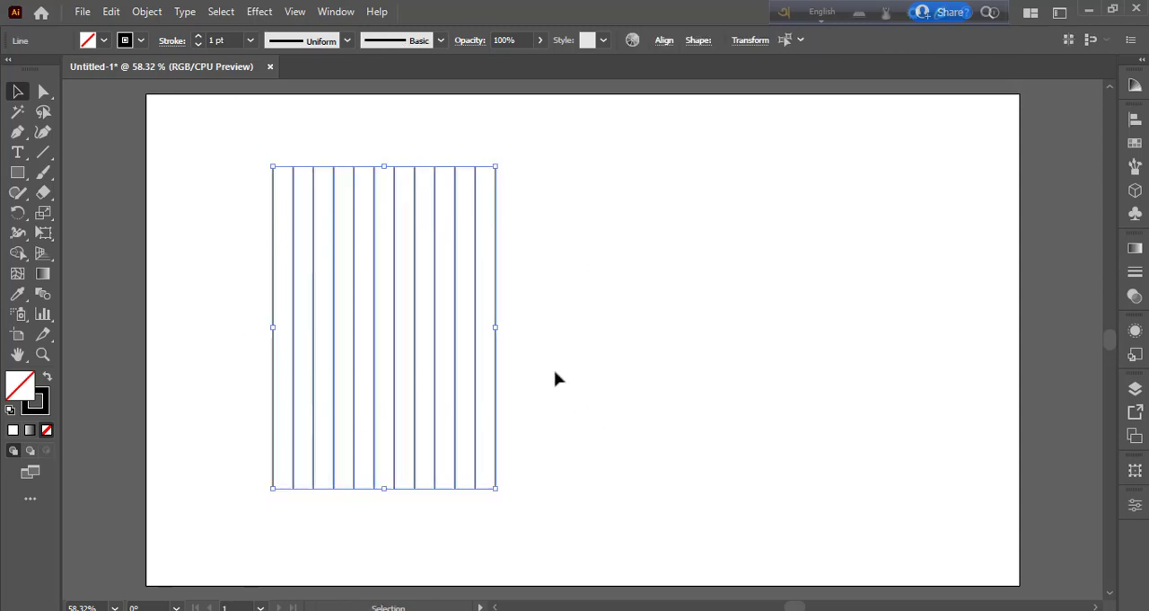
right_click(476, 284)
click(529, 368)
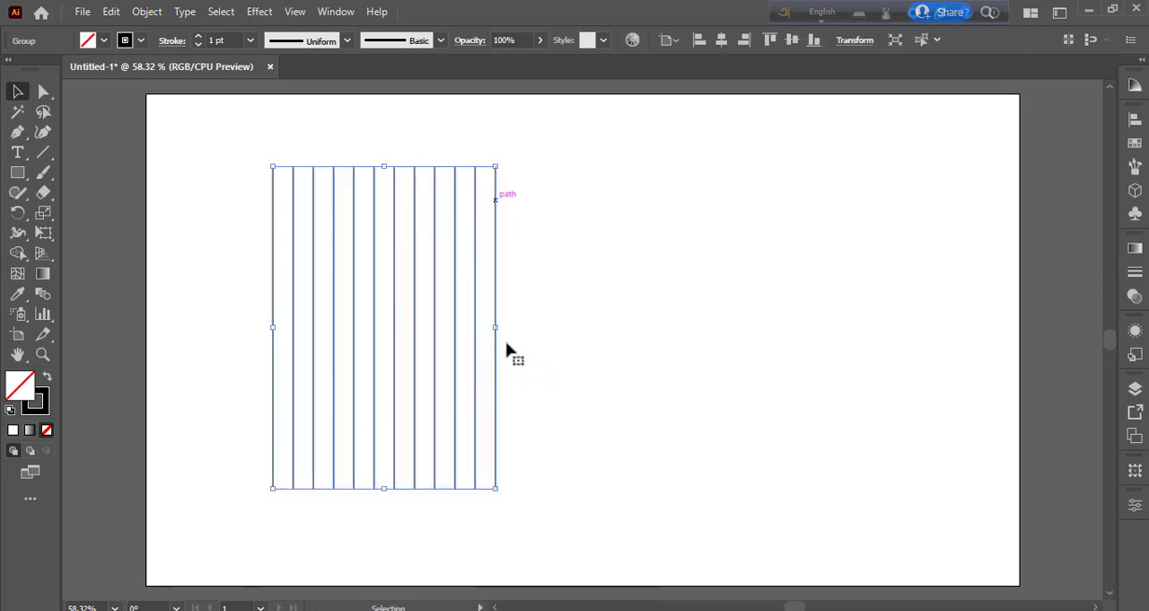
- Paste a copy of the line group in front of the original and rotate it 90 degrees to form a grid
click(112, 11)
click(139, 92)
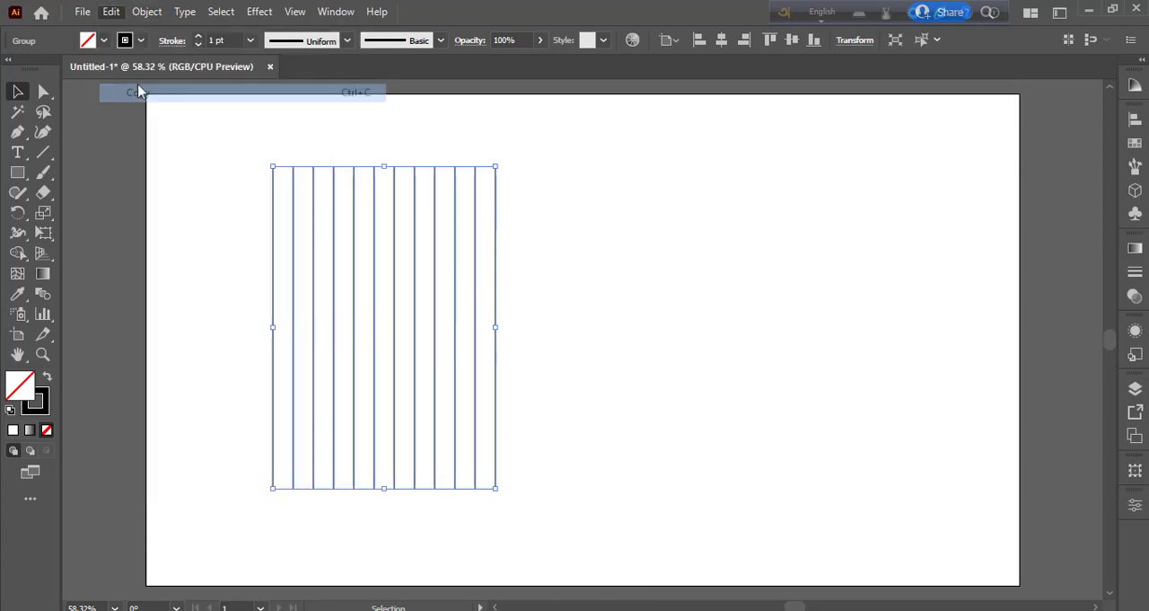
click(109, 11)
click(165, 131)
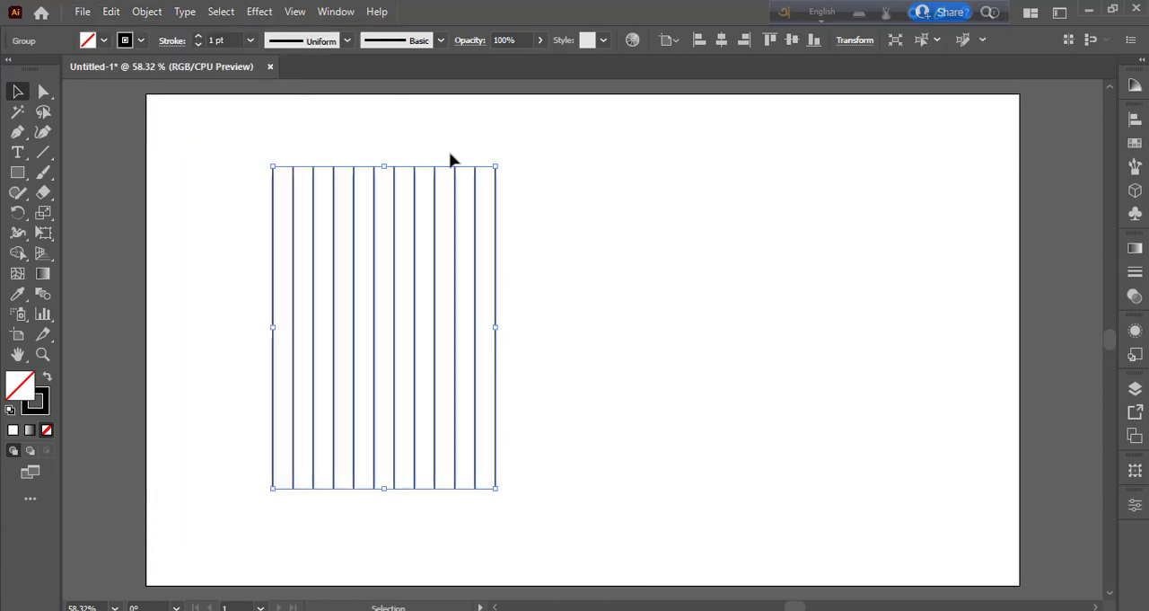
drag(506, 158, 564, 419)
- Select both line groups and move the grid right to about the horizontal middle of the artboard
click(382, 244)
drag(205, 142, 446, 480)
drag(413, 320, 683, 303)
click(866, 353)
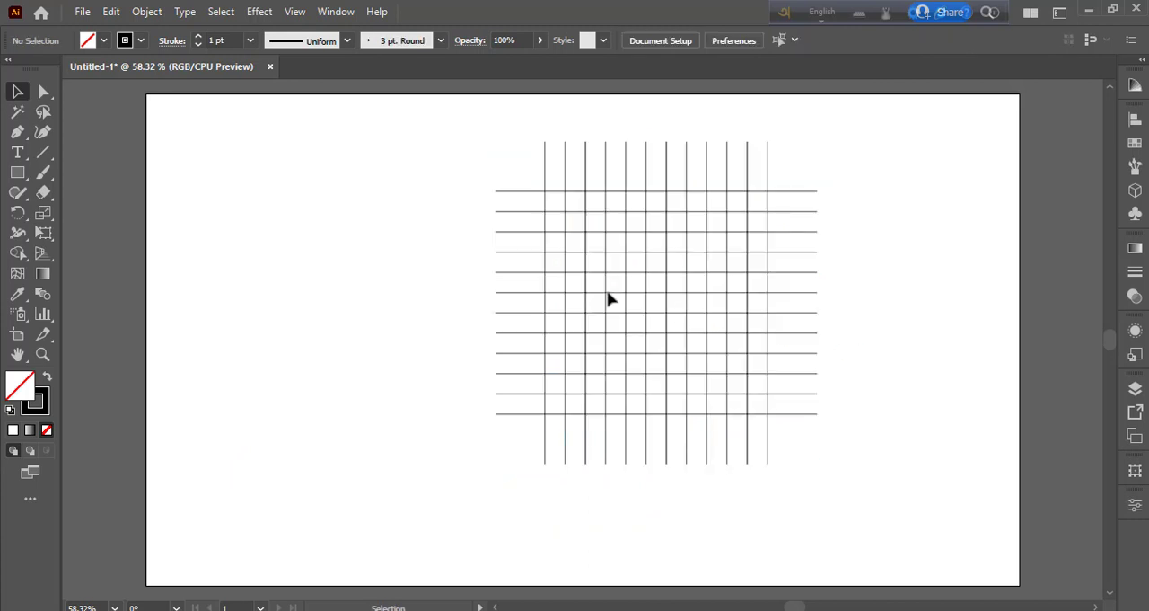
- Draw a circle with the Ellipse tool that spans the full square area where the grid lines cross
right_click(17, 172)
click(90, 212)
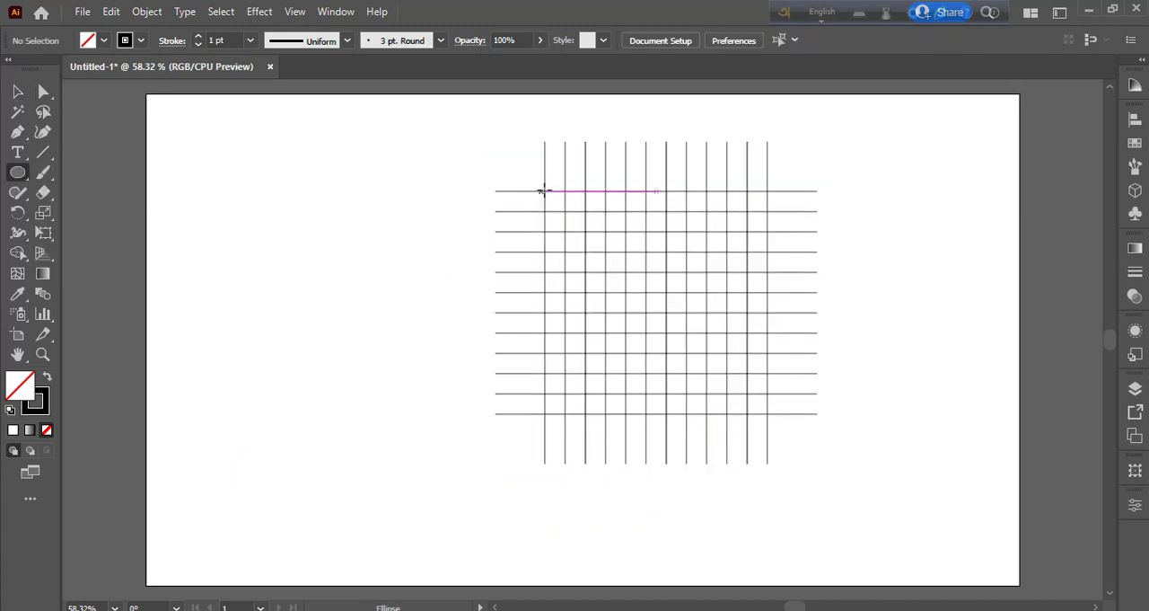
drag(544, 191, 703, 417)
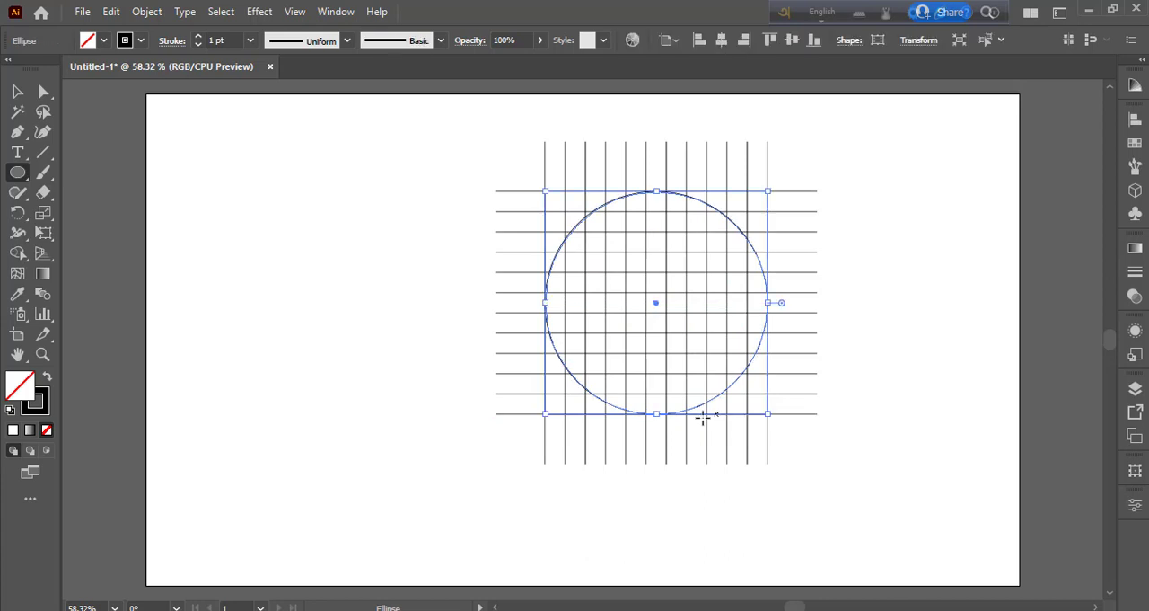
- Paste a copy of the circle in front and scale it from its center one grid cell inward
click(115, 12)
click(149, 93)
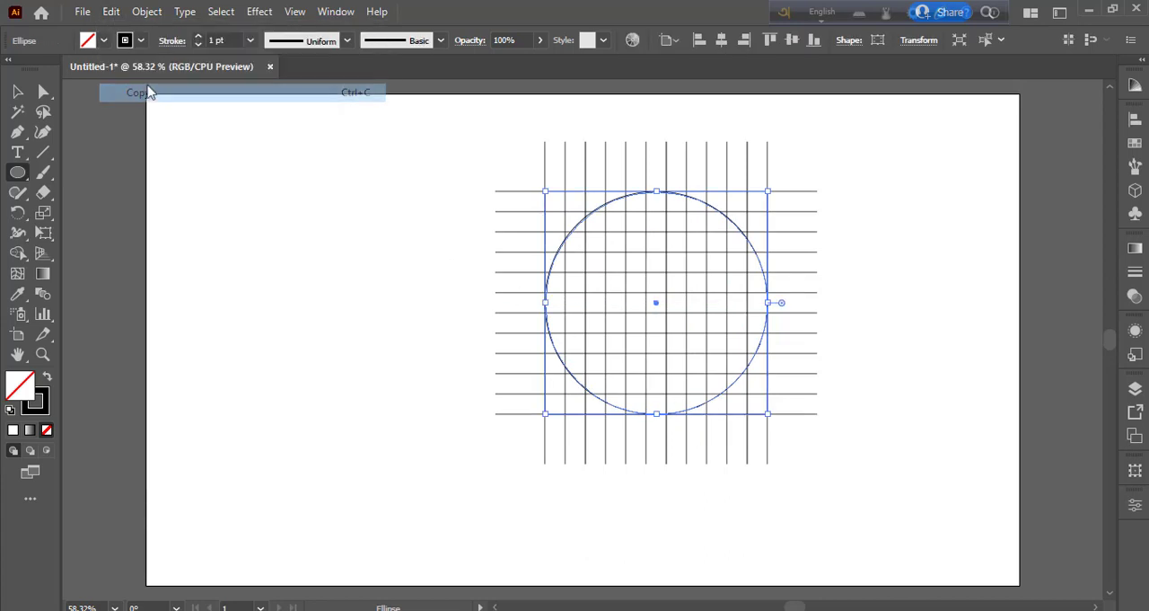
click(113, 12)
click(256, 131)
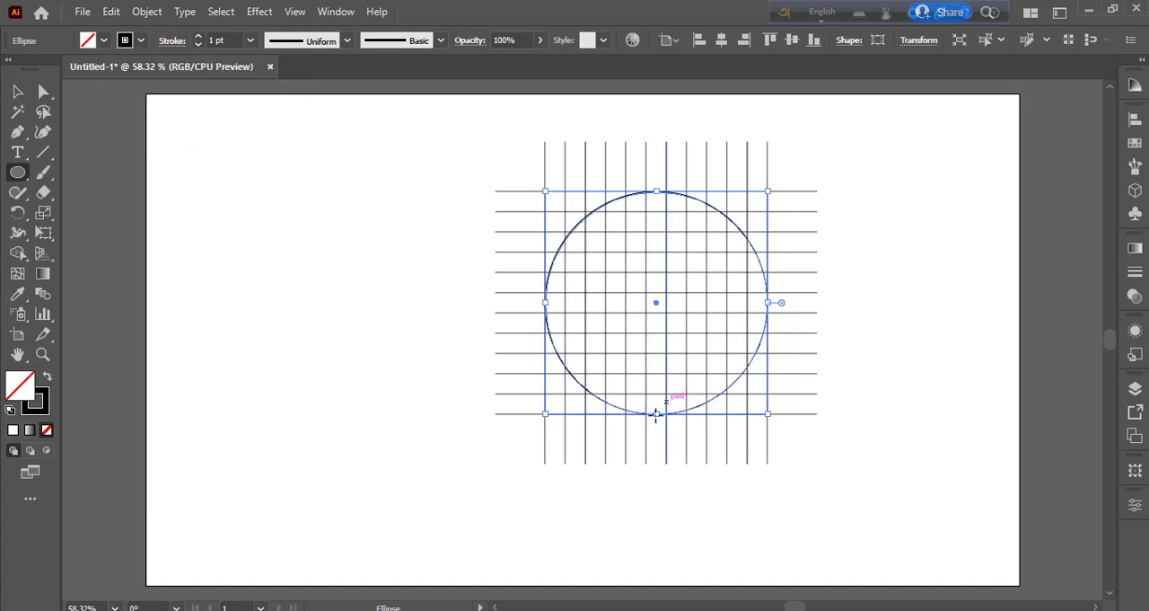
drag(656, 414, 654, 394)
- Copy the second circle in front and shrink the copy concentrically by one grid cell, making a third ring
click(110, 11)
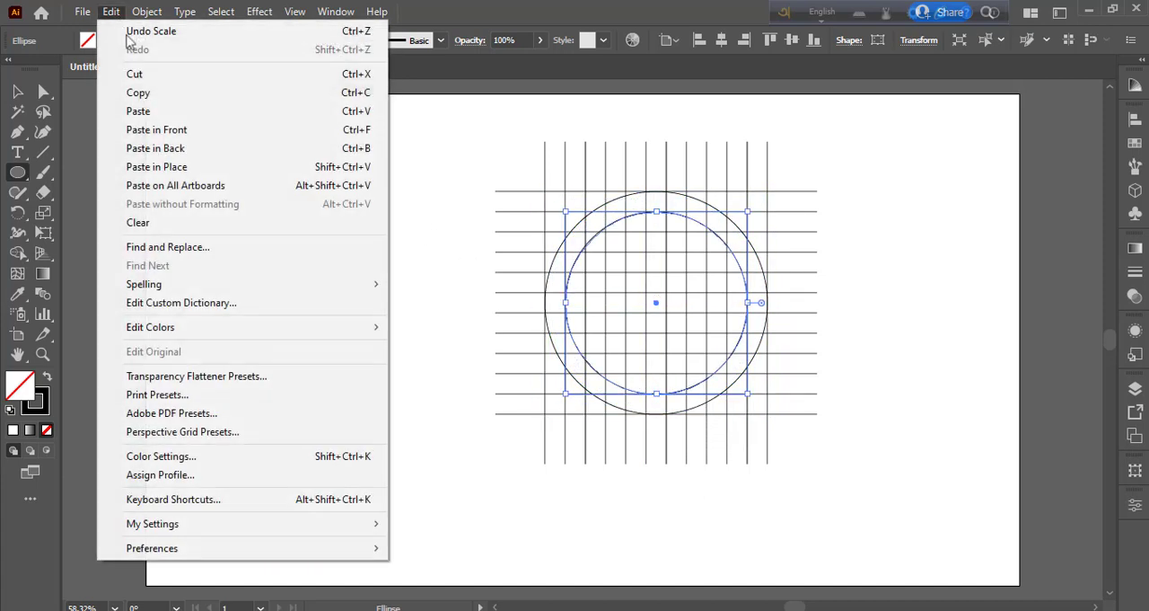
click(144, 93)
click(111, 12)
click(170, 130)
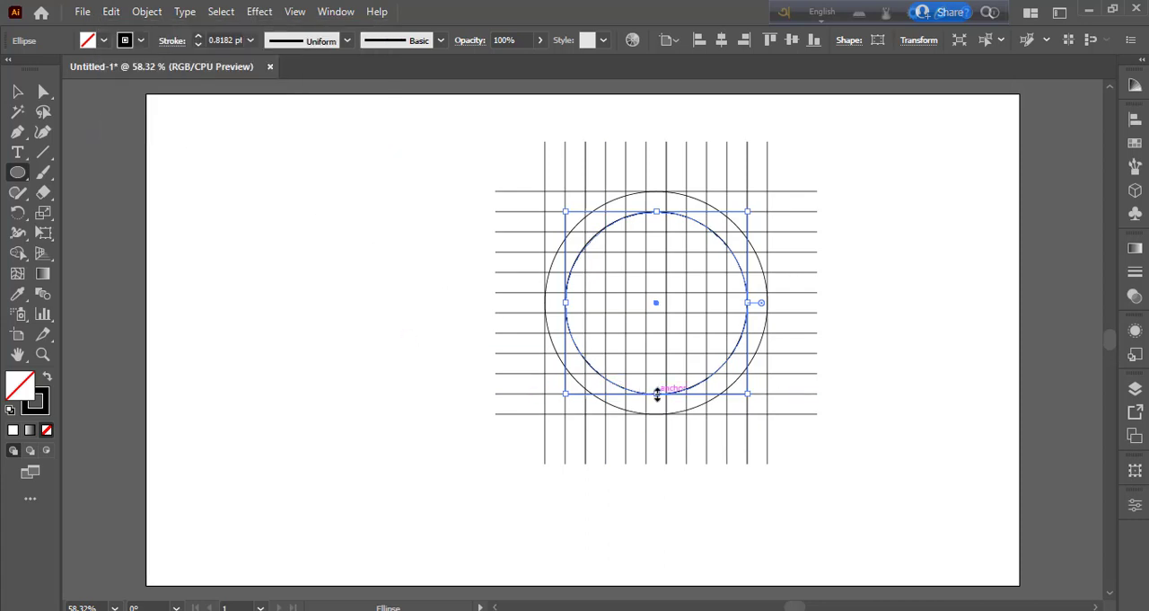
drag(656, 393, 657, 374)
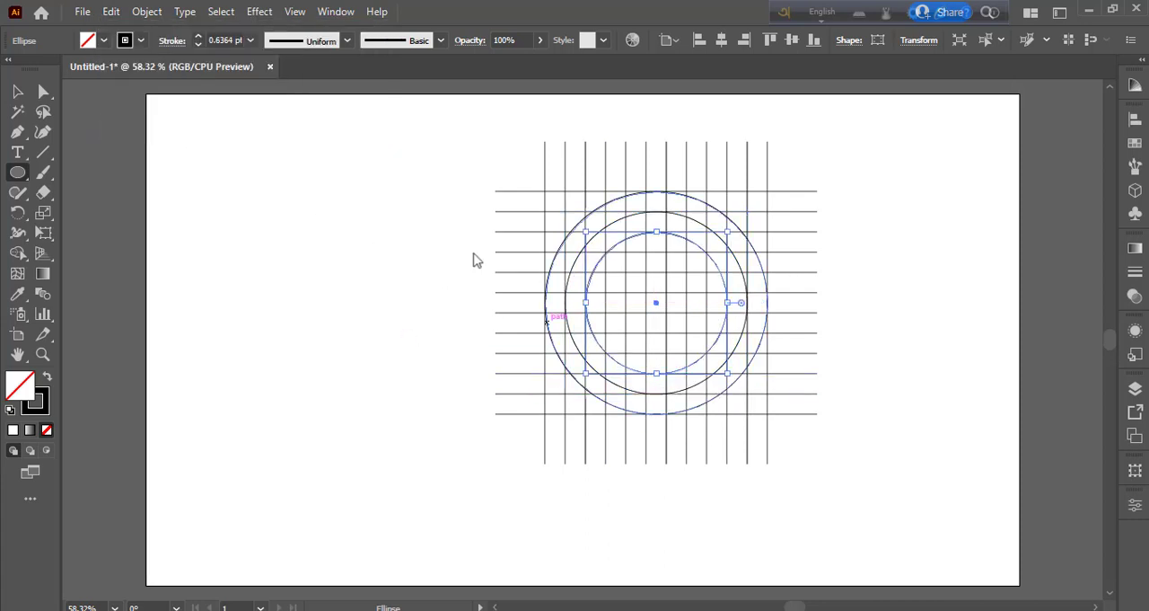
- Duplicate the third circle in place and shrink it concentrically by one more grid cell for a fourth circle
click(112, 13)
click(144, 93)
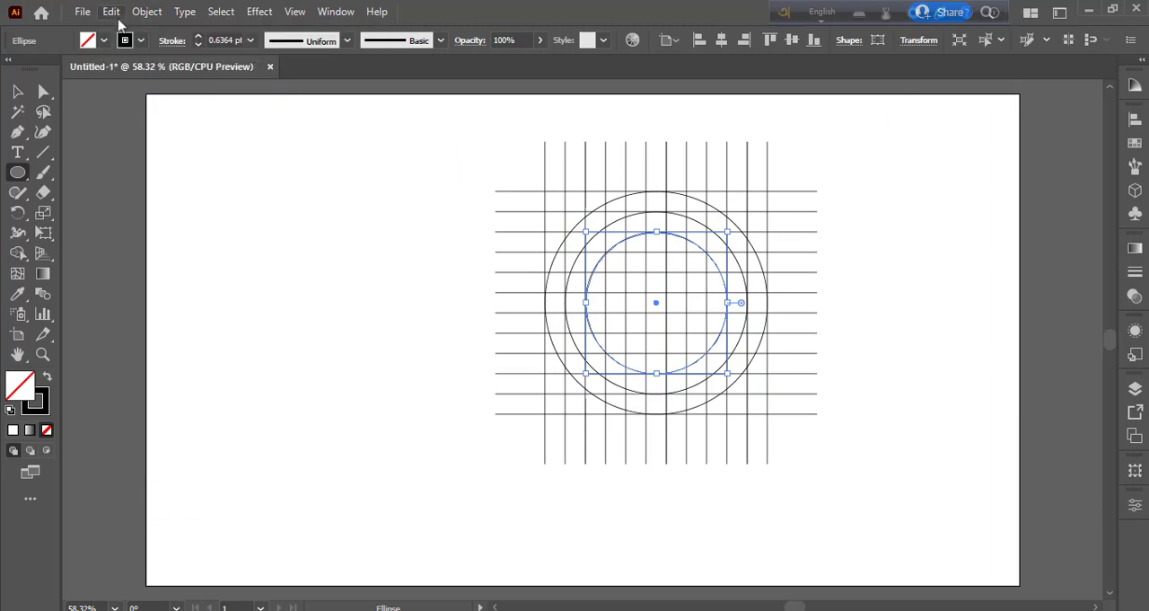
click(111, 12)
click(154, 125)
drag(656, 374, 657, 353)
- Add a fifth, innermost circle by copying the fourth in front and scaling it concentrically to 88.89 px wide
click(111, 12)
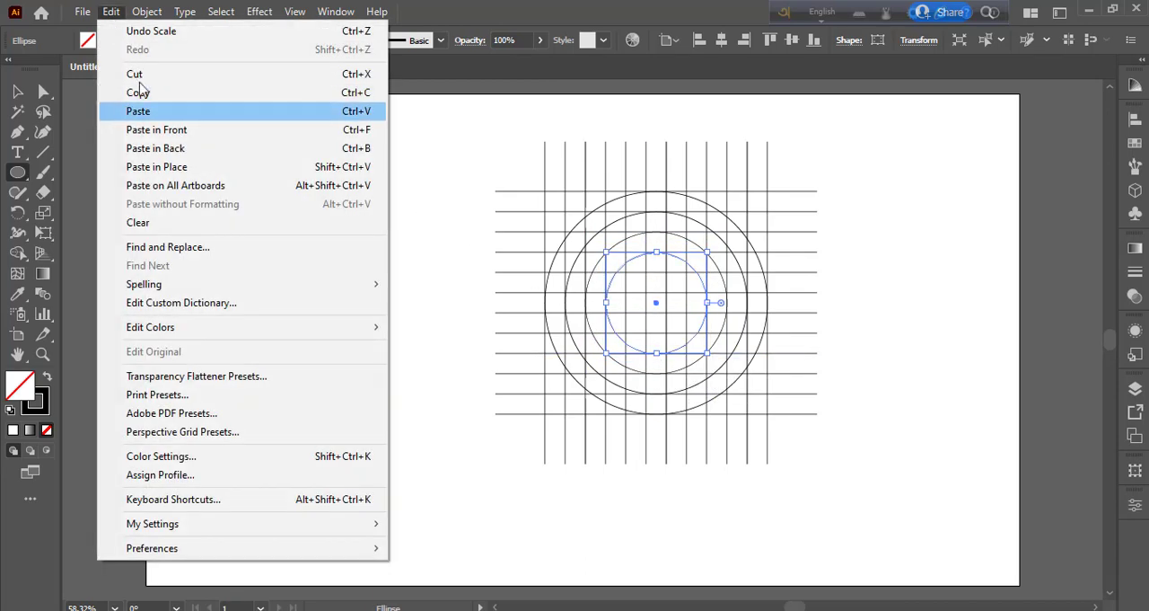
click(145, 93)
click(111, 11)
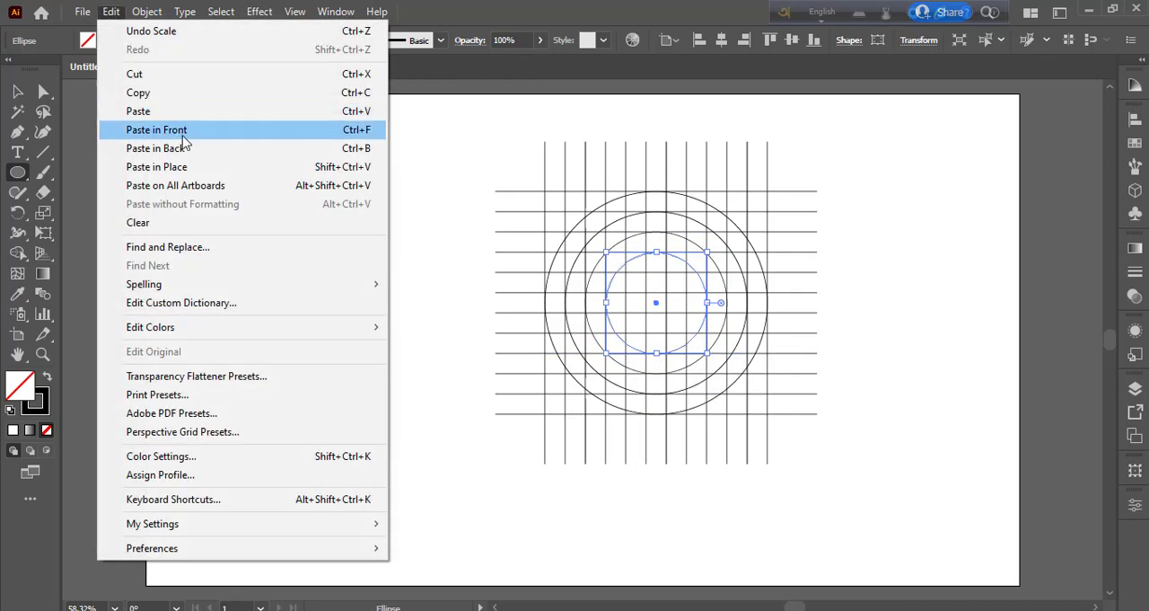
click(119, 126)
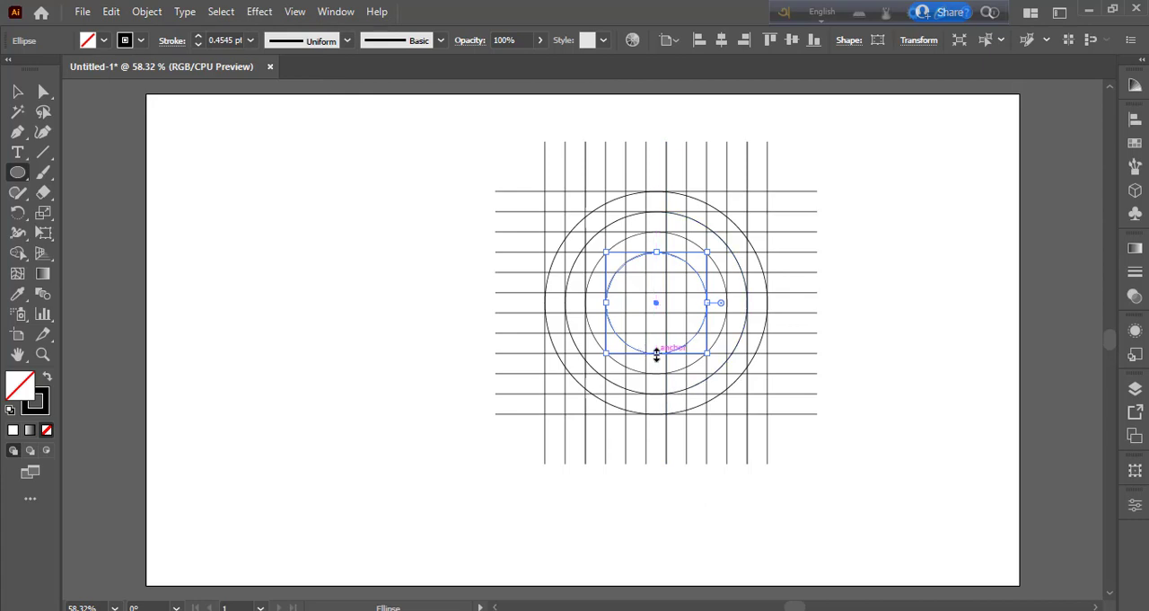
drag(656, 354, 657, 333)
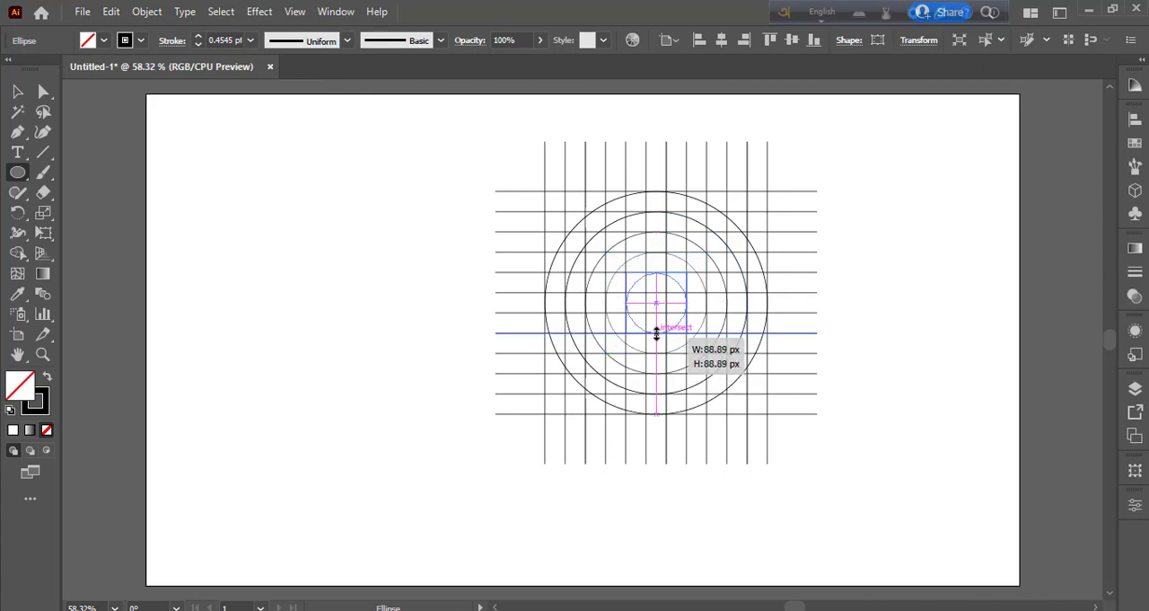
drag(658, 334, 658, 334)
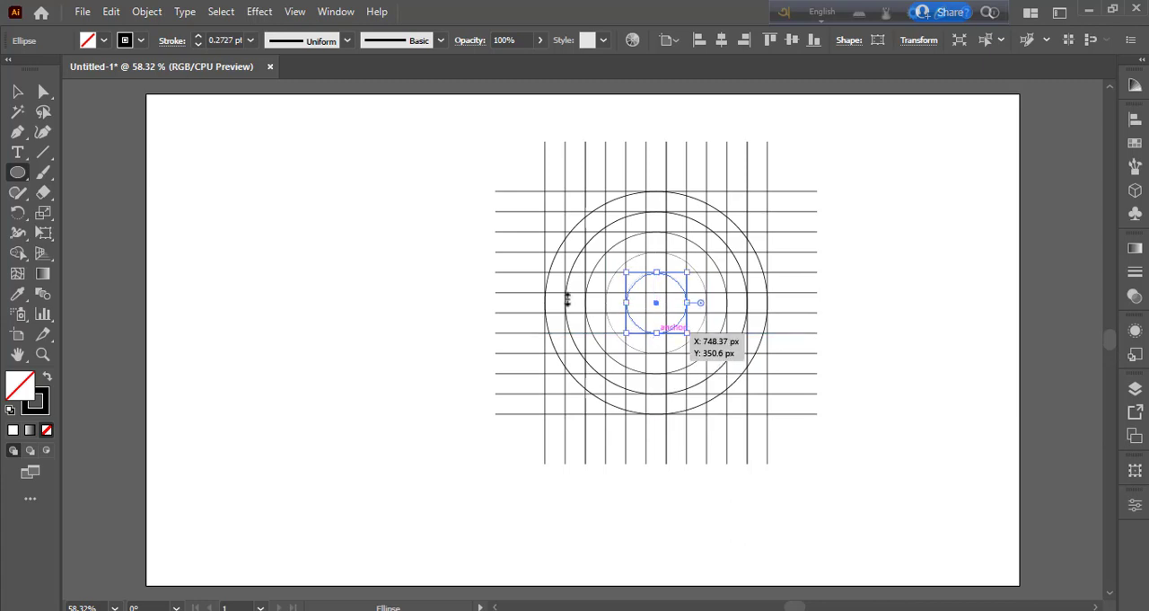
- Select the whole grid with its circles and merge the top center column's three cells into a black bar with Shape Builder
click(19, 92)
click(230, 239)
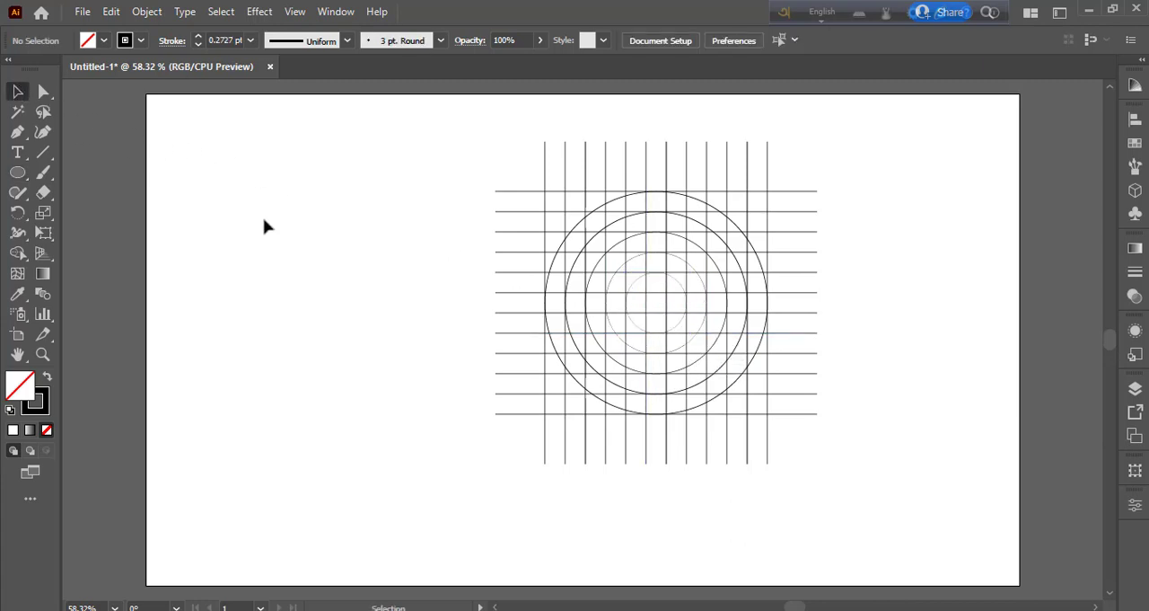
drag(754, 481, 840, 526)
drag(656, 308, 658, 308)
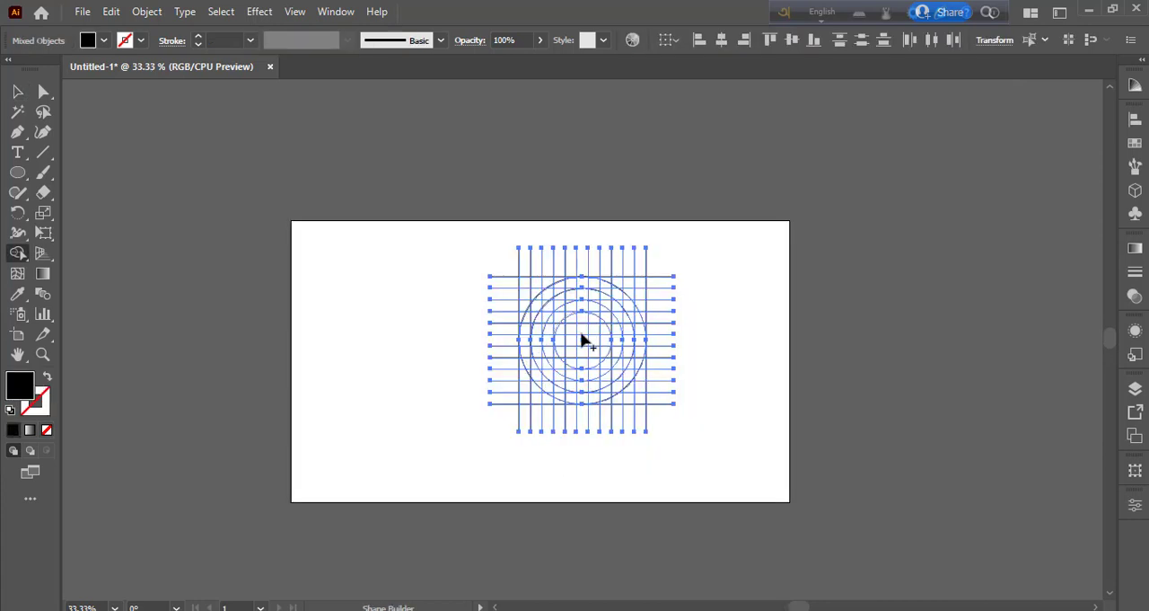
scroll(582, 339, up, 2)
mouse_move(582, 224)
mouse_down()
mouse_move(582, 271)
mouse_move(589, 224)
mouse_up()
- Try to merge the upper-right part of the outer ring with the row of cells leading inward below it
mouse_move(596, 220)
mouse_down()
mouse_move(664, 260)
mouse_move(700, 344)
mouse_up()
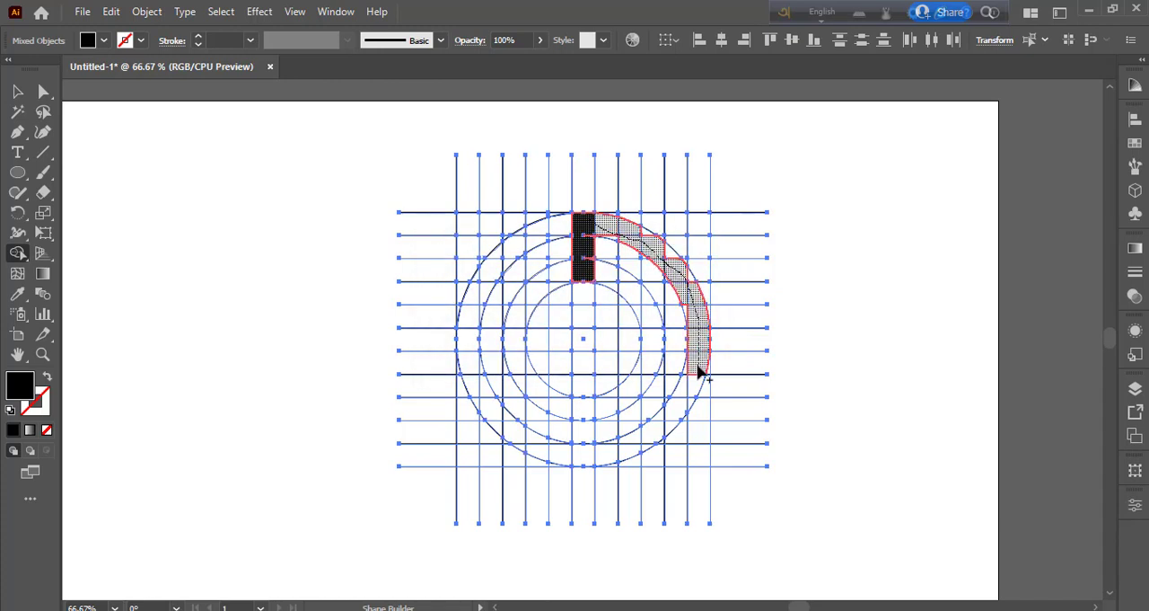
drag(694, 392, 658, 392)
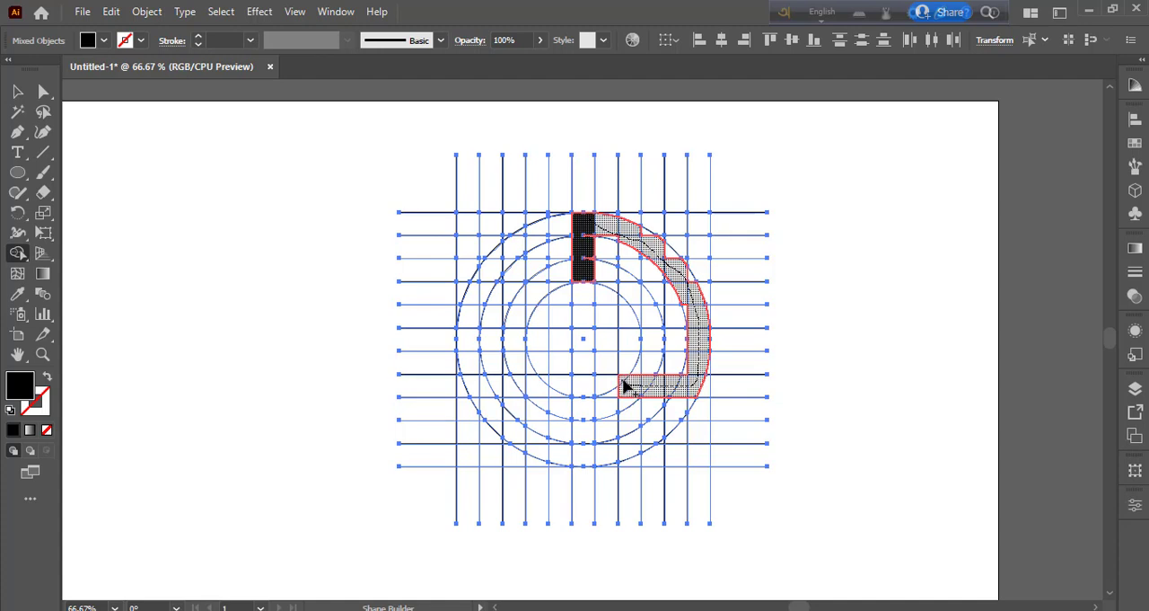
drag(624, 383, 631, 391)
key(ctrl+z)
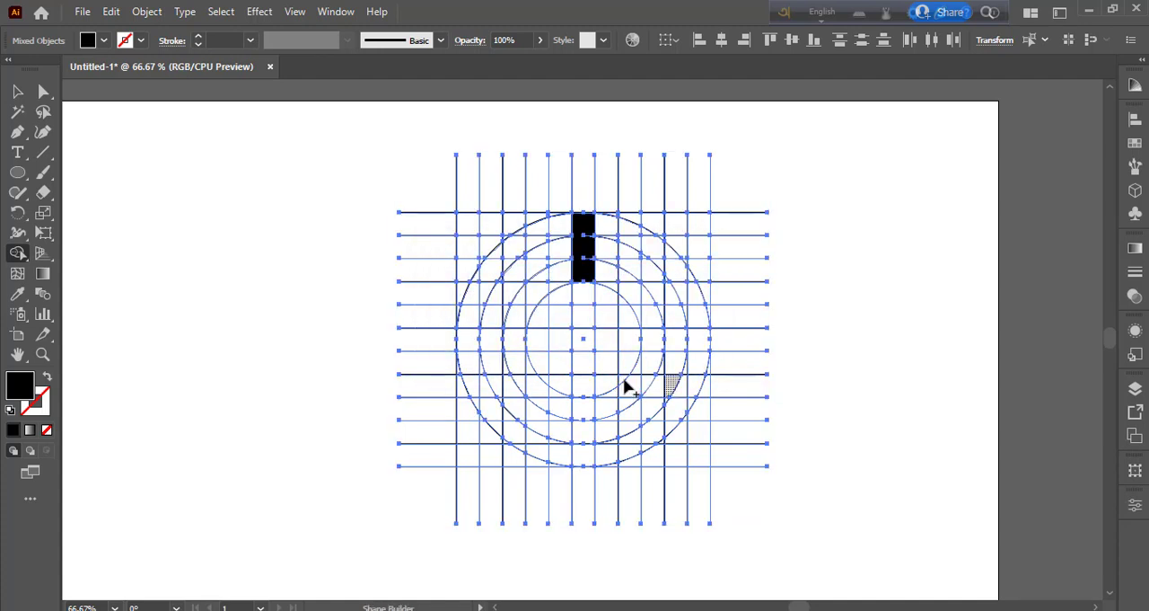
- Try to merge the inner arc, the connecting row of cells and the outer arc with the black bar
mouse_move(590, 272)
mouse_down()
mouse_move(637, 297)
mouse_move(649, 325)
mouse_up()
key(ctrl+z)
mouse_move(642, 381)
mouse_down()
mouse_move(627, 387)
mouse_move(680, 383)
mouse_up()
key(ctrl+z)
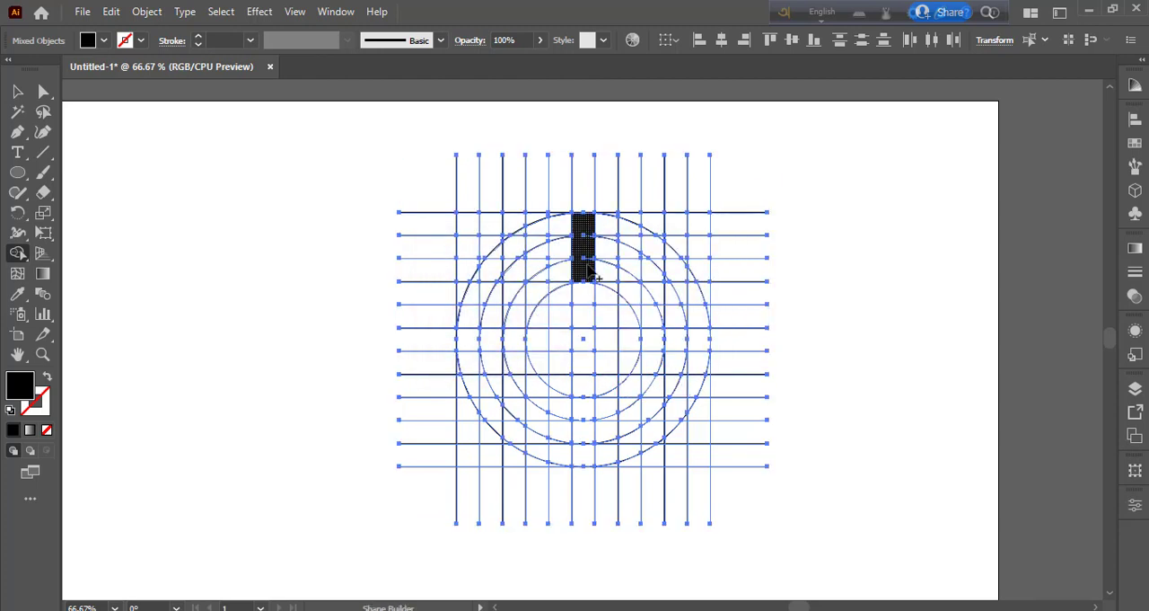
mouse_move(589, 272)
mouse_down()
mouse_move(652, 330)
mouse_move(650, 361)
mouse_move(706, 365)
mouse_move(688, 286)
mouse_move(646, 237)
mouse_move(595, 225)
mouse_up()
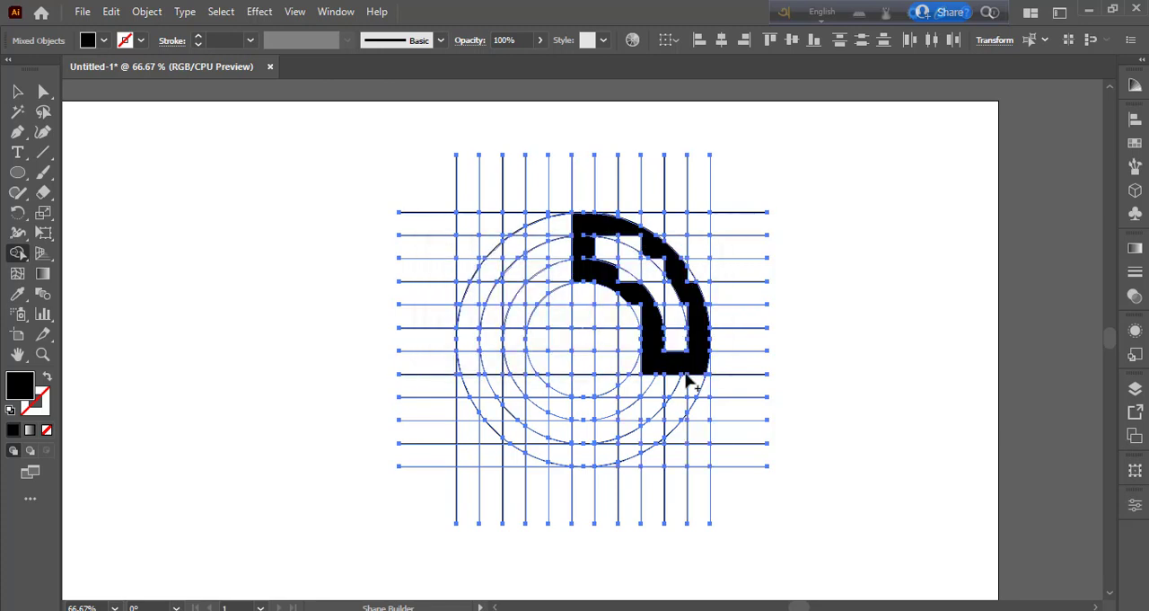
alt+click(662, 367)
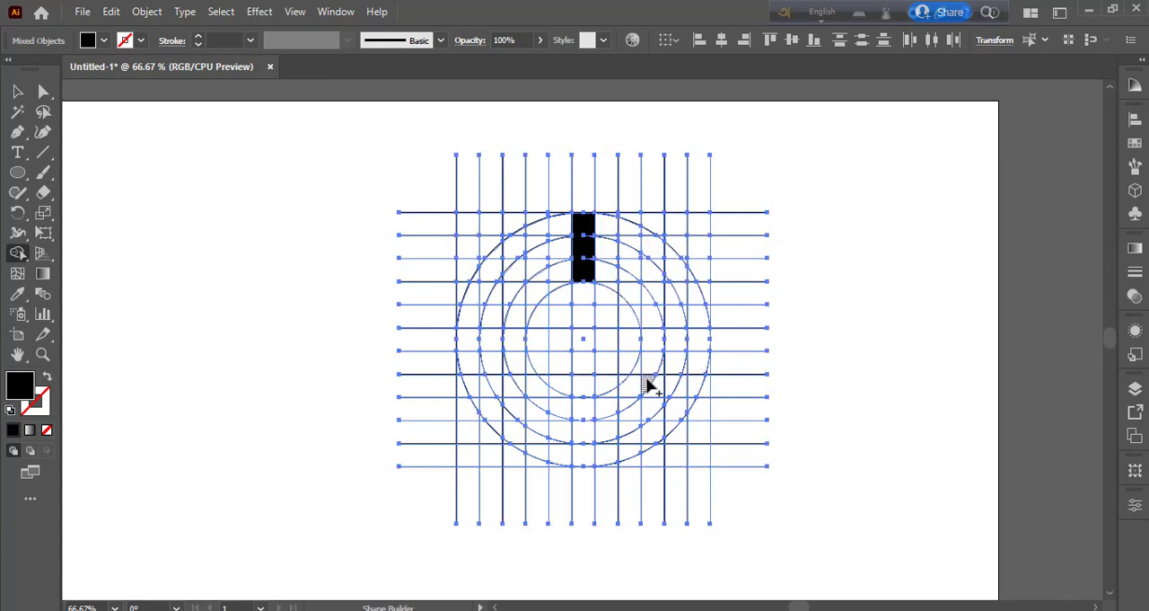
- Merge the inner arc, the connecting row and the upper-right outer arc with the bar into one closed black outline
mouse_move(647, 363)
mouse_down()
mouse_move(698, 363)
mouse_move(648, 296)
mouse_move(593, 260)
mouse_up()
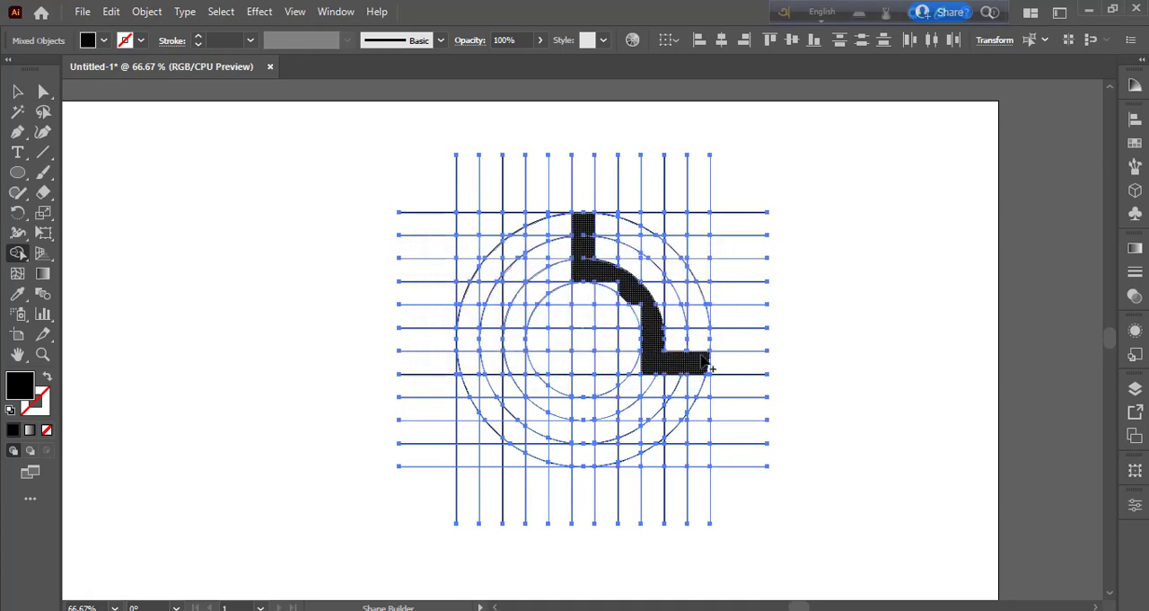
mouse_move(702, 357)
mouse_down()
mouse_move(677, 263)
mouse_move(588, 225)
mouse_up()
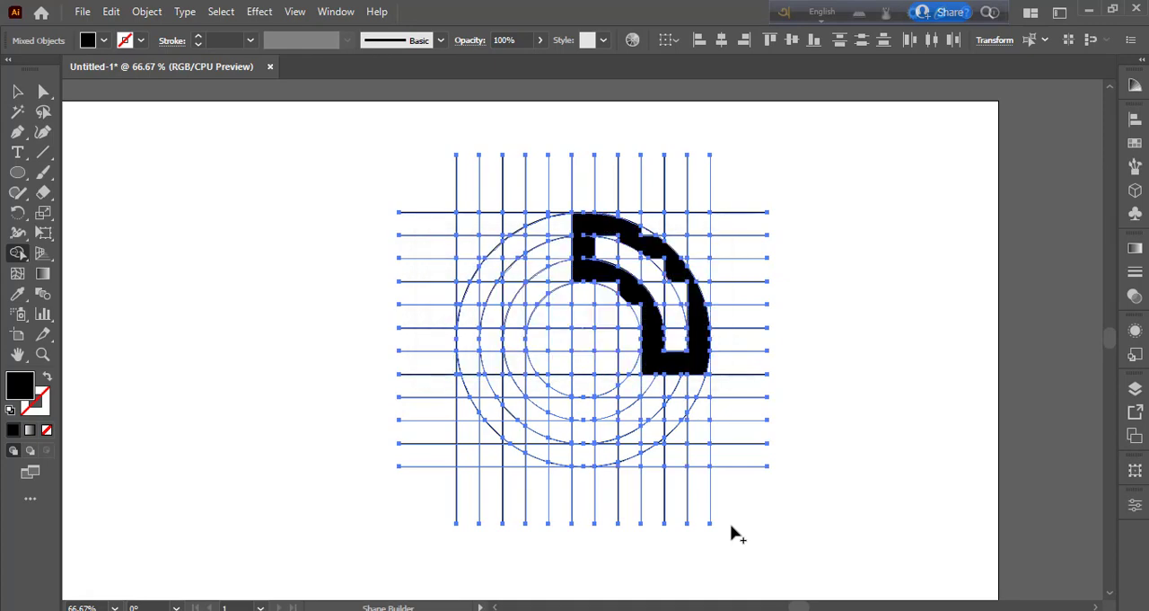
- Merge the missing slivers along the innermost circle into the black shape so its inner edge follows the circle
key(ctrl+plus)
key(ctrl+plus)
key(ctrl+plus)
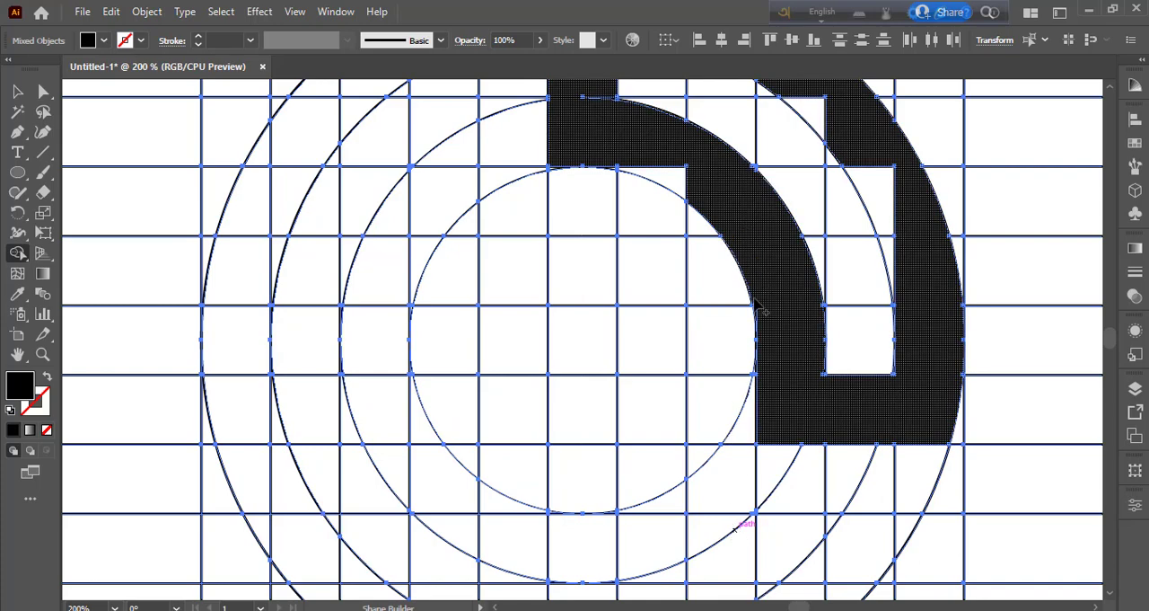
mouse_move(757, 316)
mouse_down()
mouse_move(650, 158)
mouse_move(673, 179)
mouse_move(619, 174)
mouse_up()
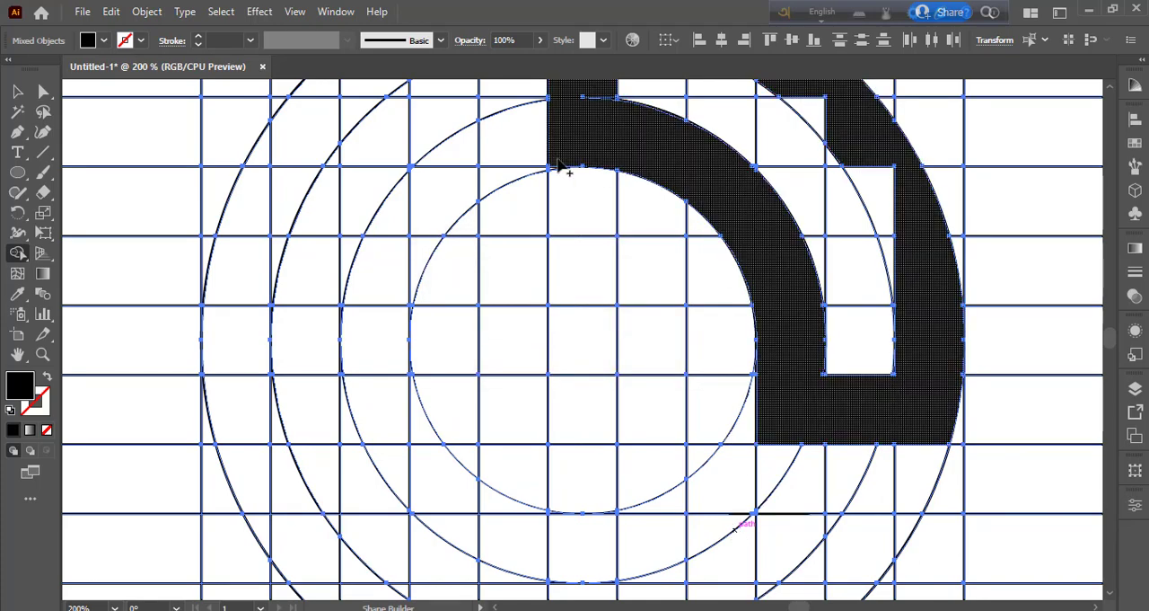
click(589, 211)
key(ctrl+z)
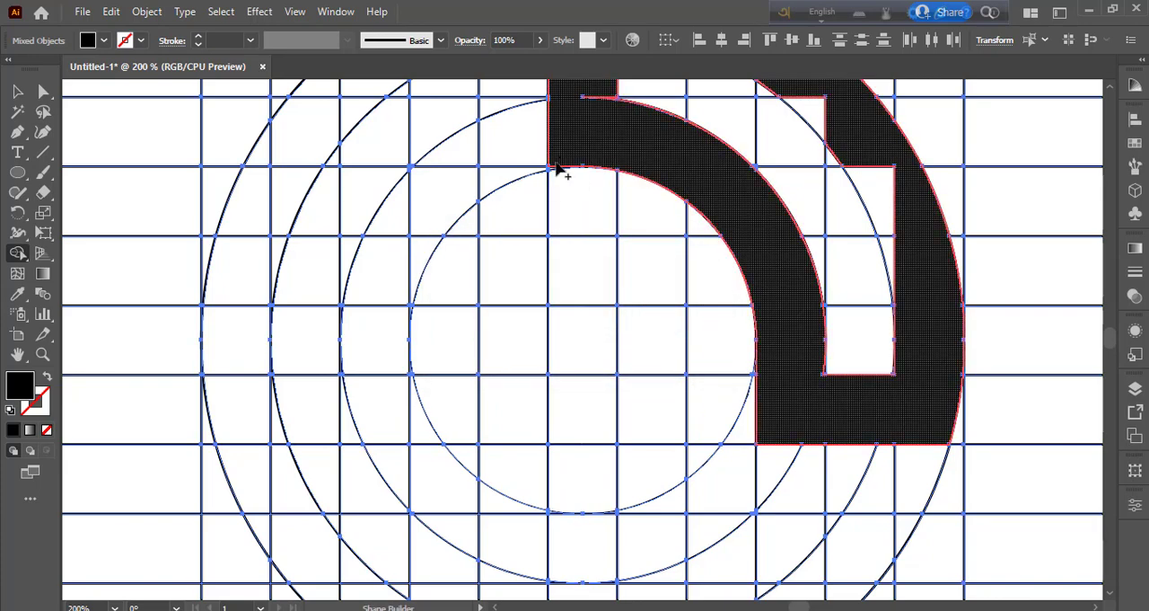
- Merge the leftover slivers along the outer circle and the slot's outer arc into the black shape
scroll(802, 395, up, 1)
mouse_move(889, 423)
mouse_down()
mouse_move(961, 437)
mouse_move(853, 255)
mouse_move(887, 346)
mouse_up()
scroll(930, 402, up, 4)
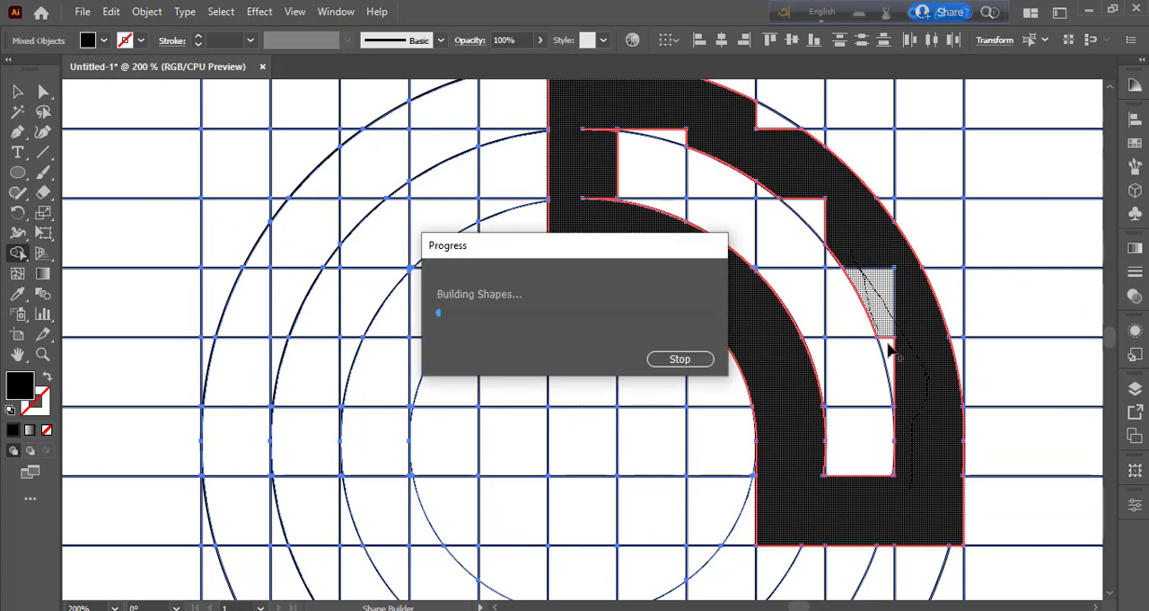
scroll(784, 158, up, 1)
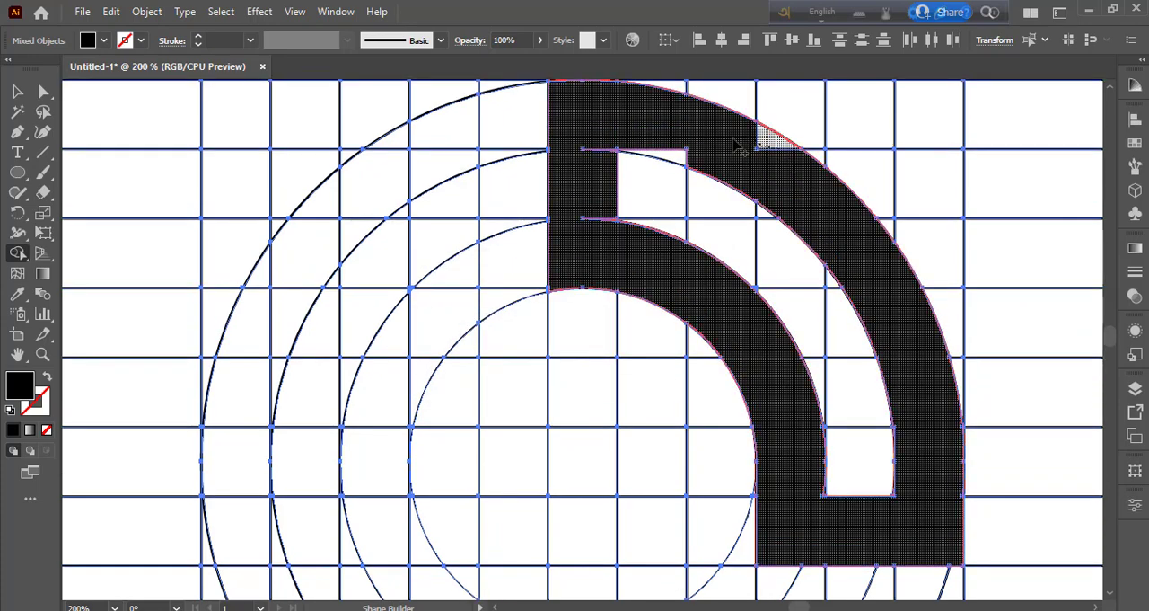
drag(742, 146, 685, 154)
scroll(610, 240, up, 4)
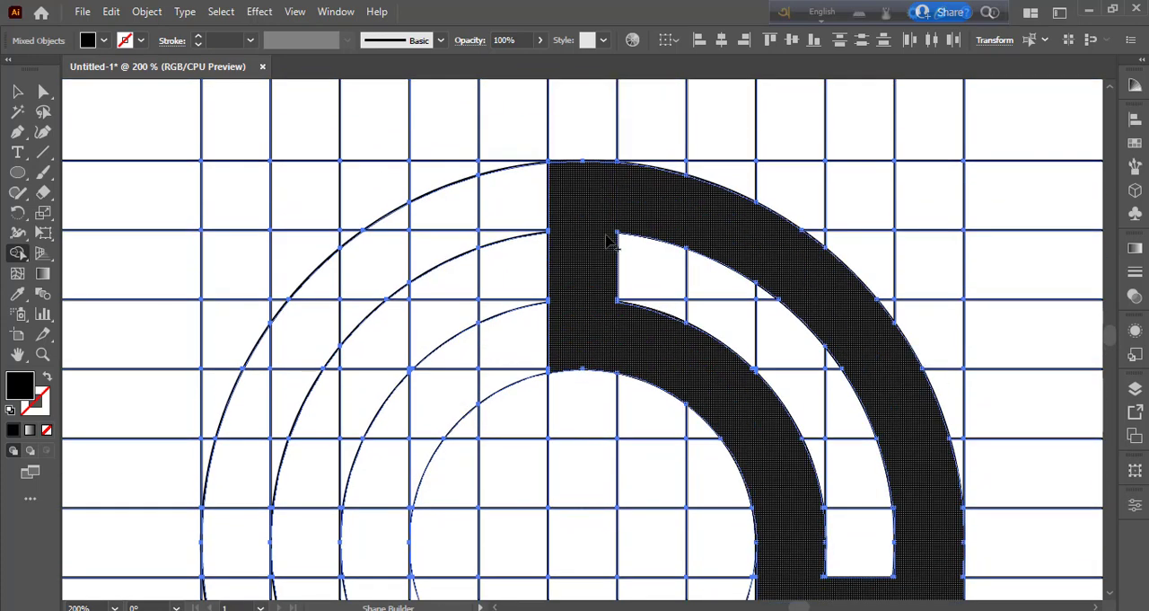
click(559, 176)
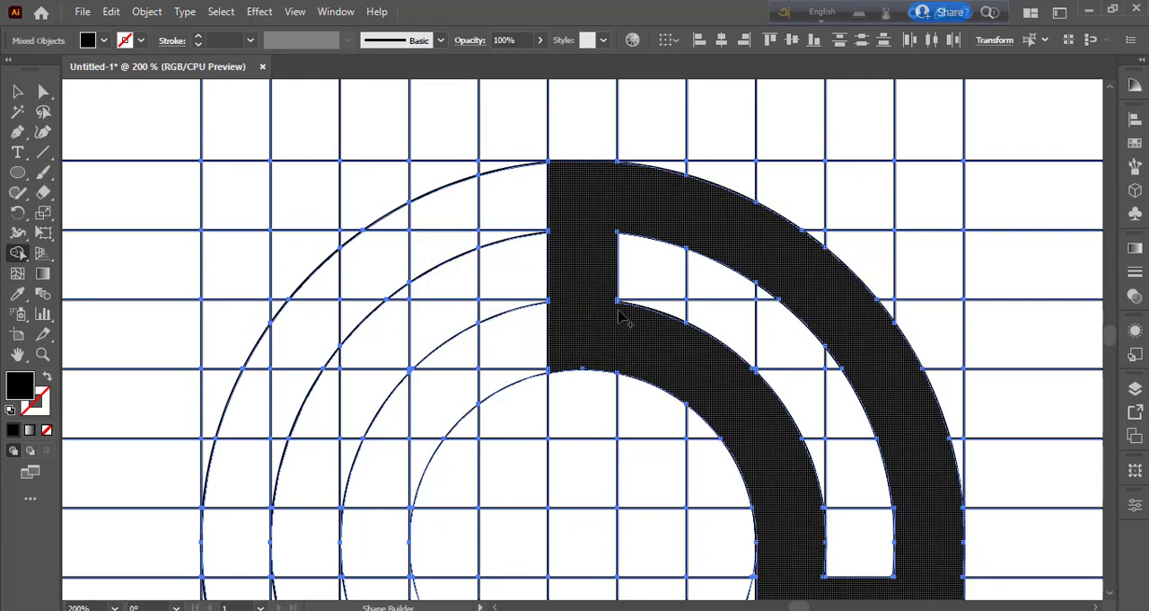
- Merge the small slivers at the two lower corners of the slot into the black shape
scroll(629, 323, down, 5)
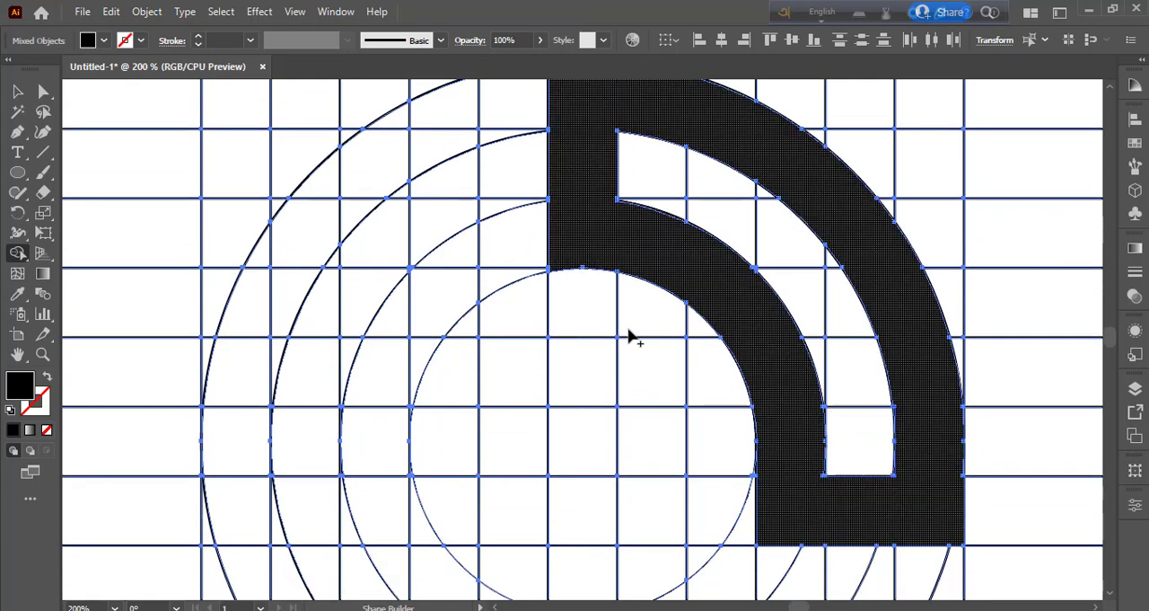
click(893, 479)
drag(821, 470, 826, 478)
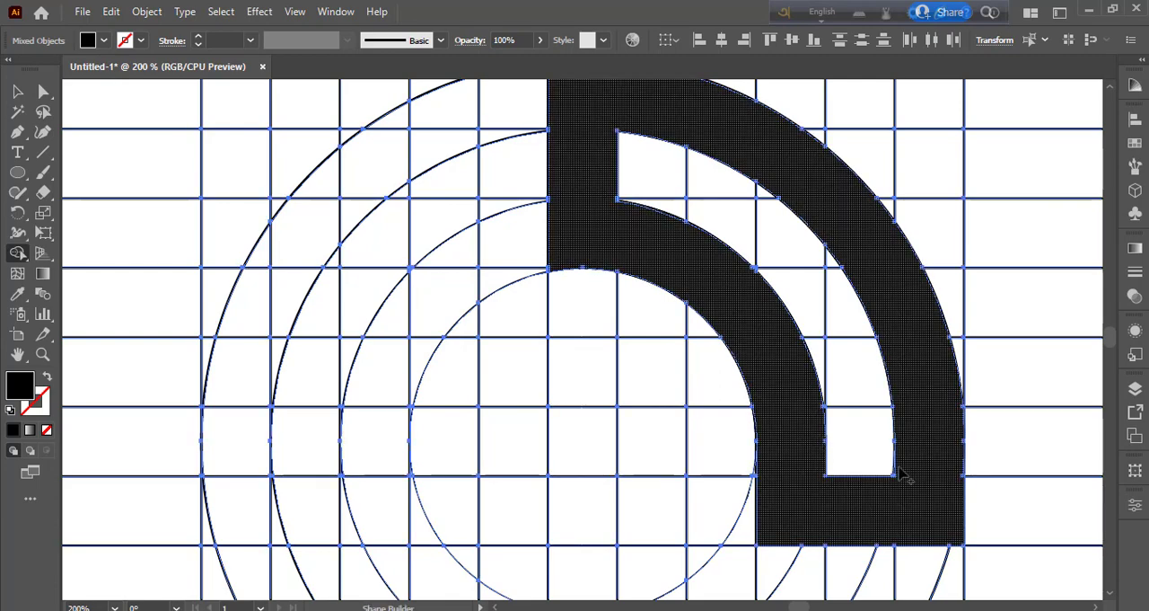
- Examine the edges of the black shape up close for unmerged slivers, from its lower end to its upper end
key(ctrl+minus)
key(ctrl+minus)
key(ctrl+minus)
key(ctrl+minus)
key(ctrl+minus)
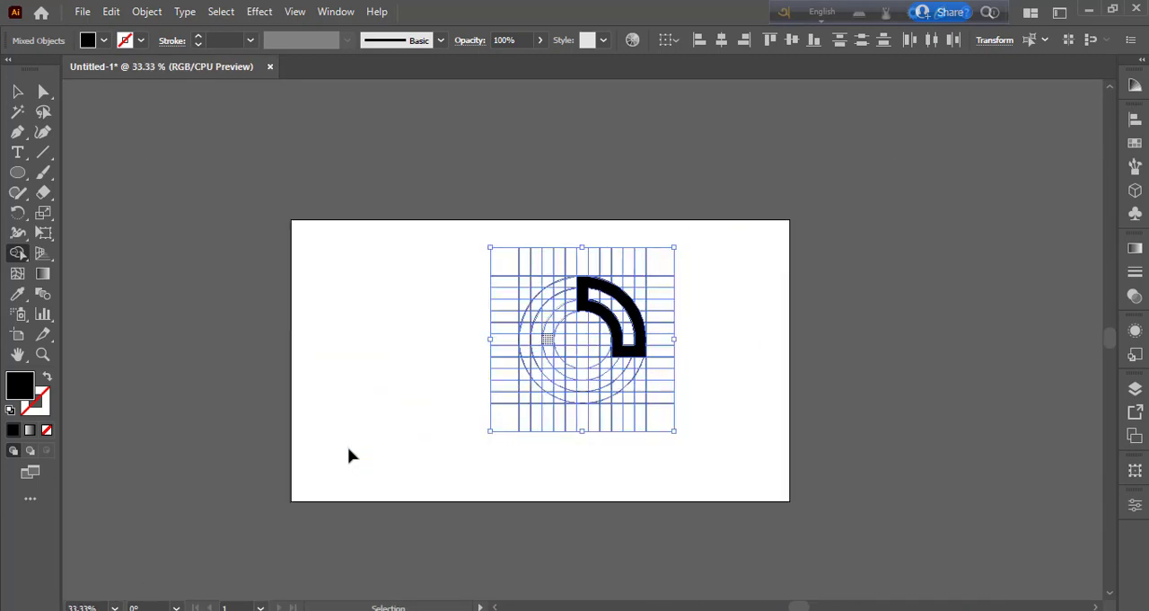
key(ctrl+equal)
key(ctrl+equal)
key(ctrl+equal)
key(ctrl+equal)
key(ctrl+equal)
key(ctrl+equal)
key(ctrl+equal)
drag(869, 363, 599, 416)
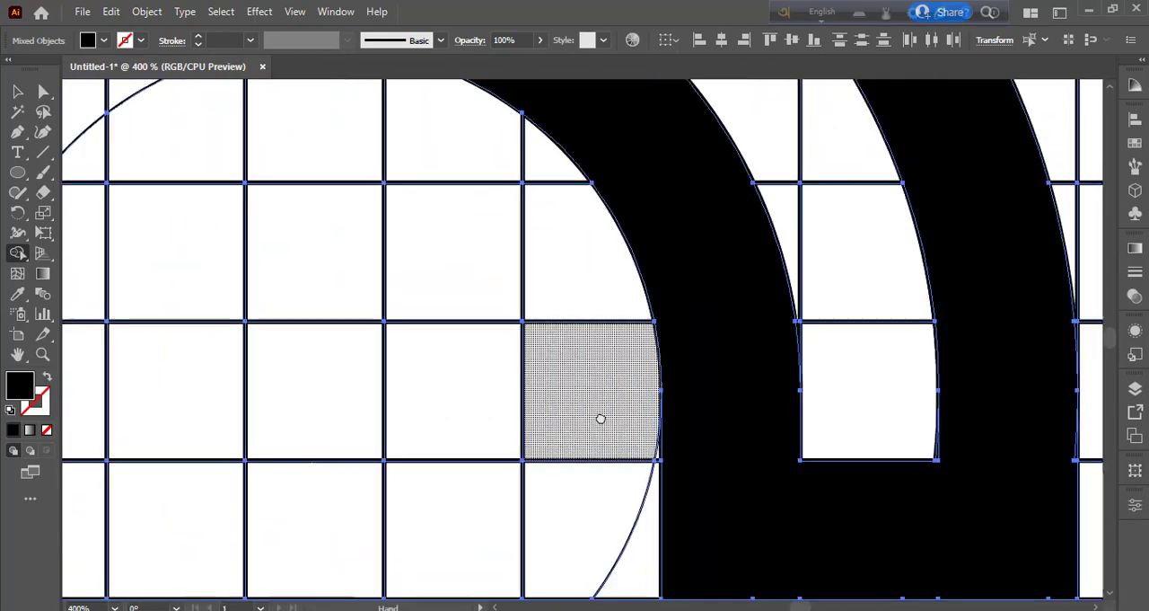
drag(709, 314, 644, 479)
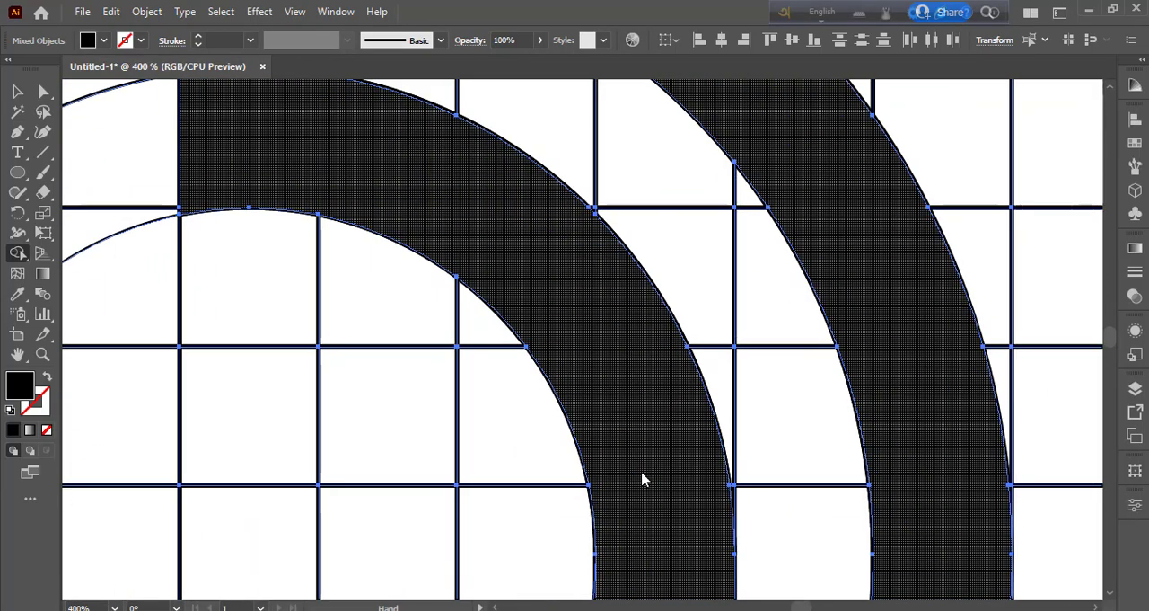
drag(458, 215, 688, 558)
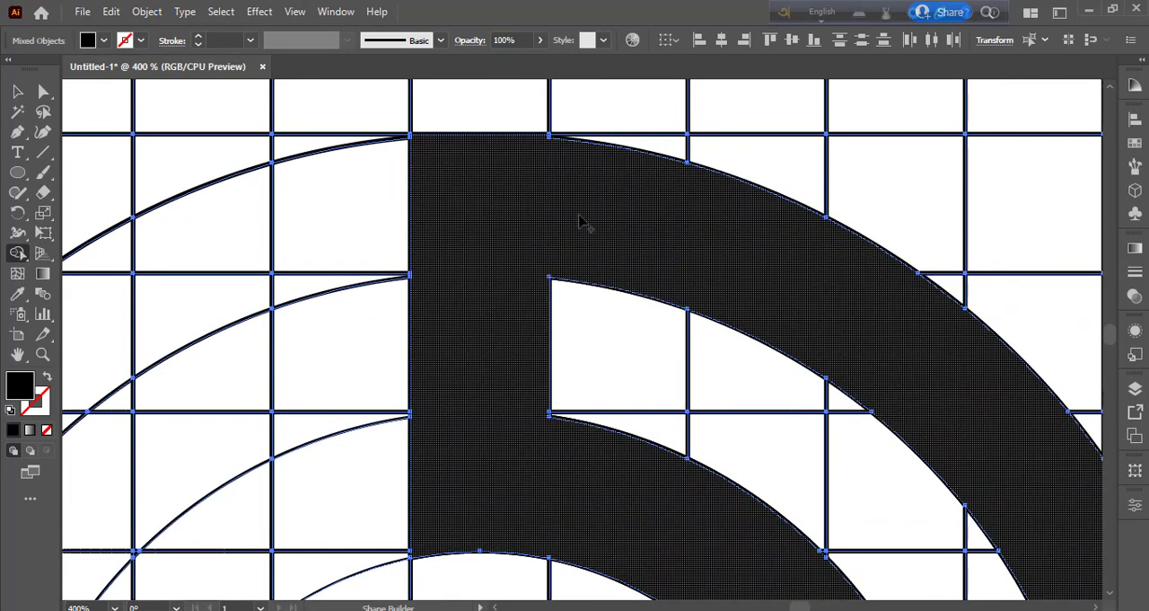
- Merge the remaining slivers beside the slot's lower corner and along the outer edge into the black shape
drag(584, 226, 561, 148)
key(ctrl+z)
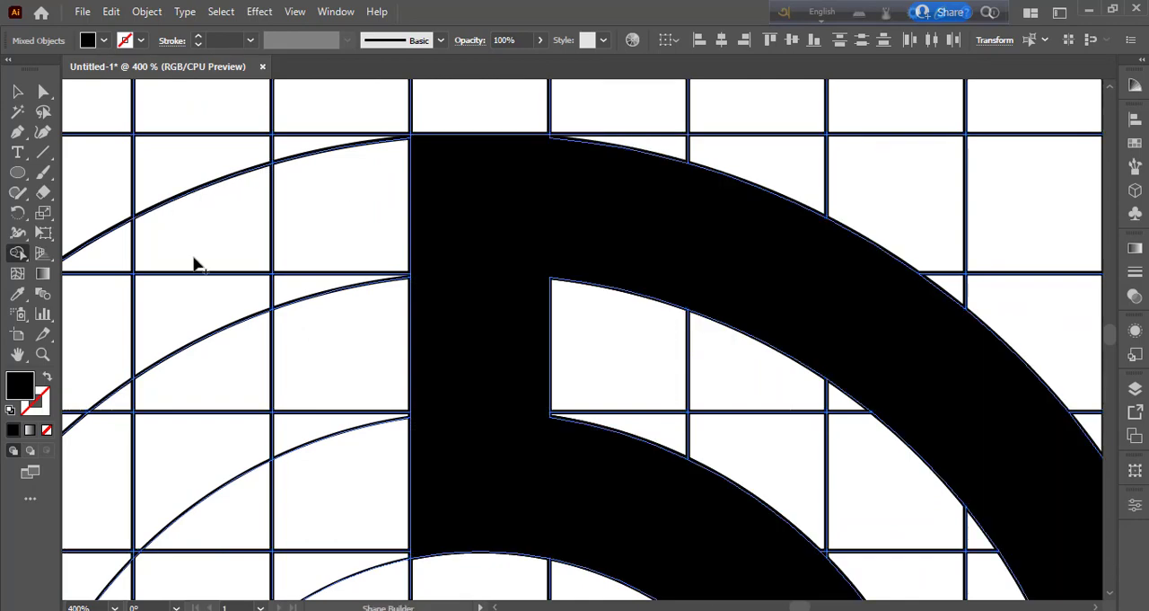
mouse_move(687, 547)
mouse_down()
mouse_move(687, 465)
mouse_move(349, 66)
mouse_up()
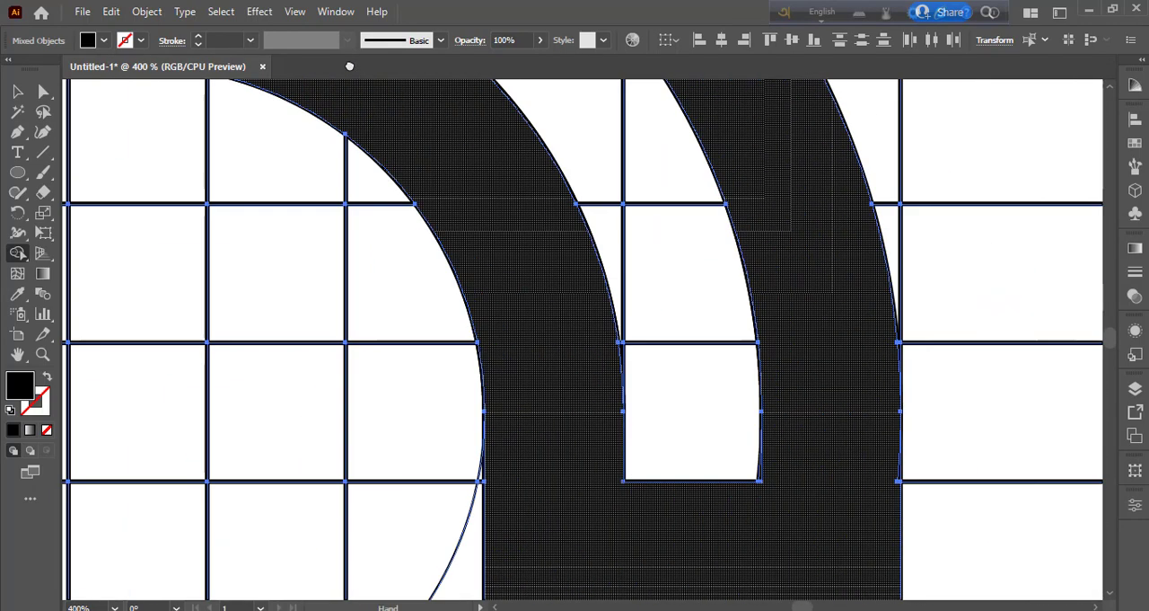
drag(769, 469, 808, 470)
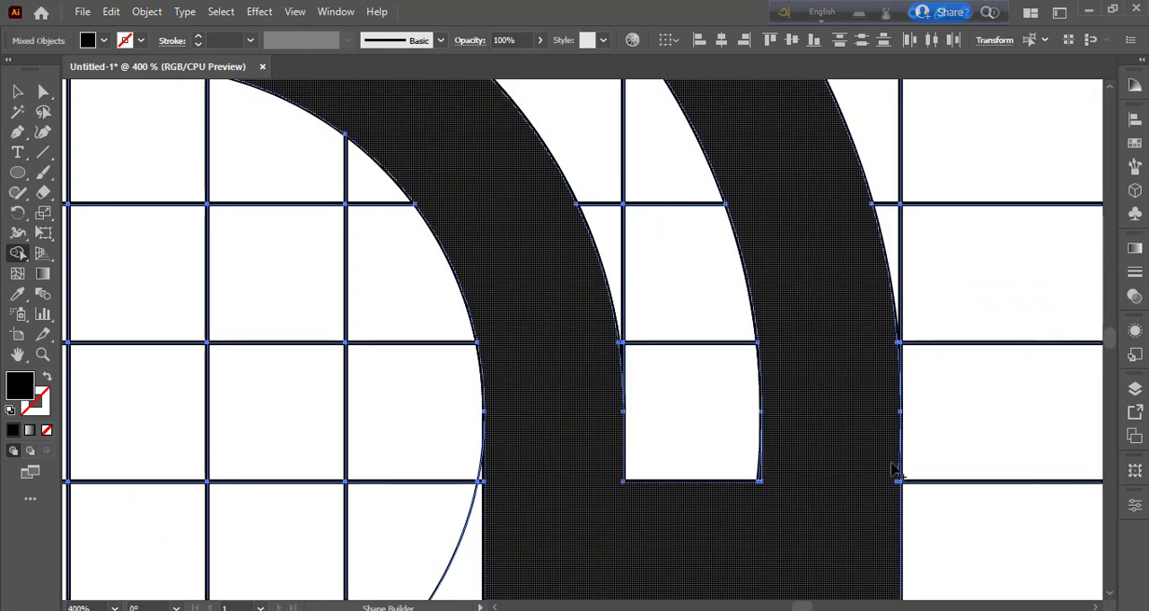
drag(895, 463, 907, 487)
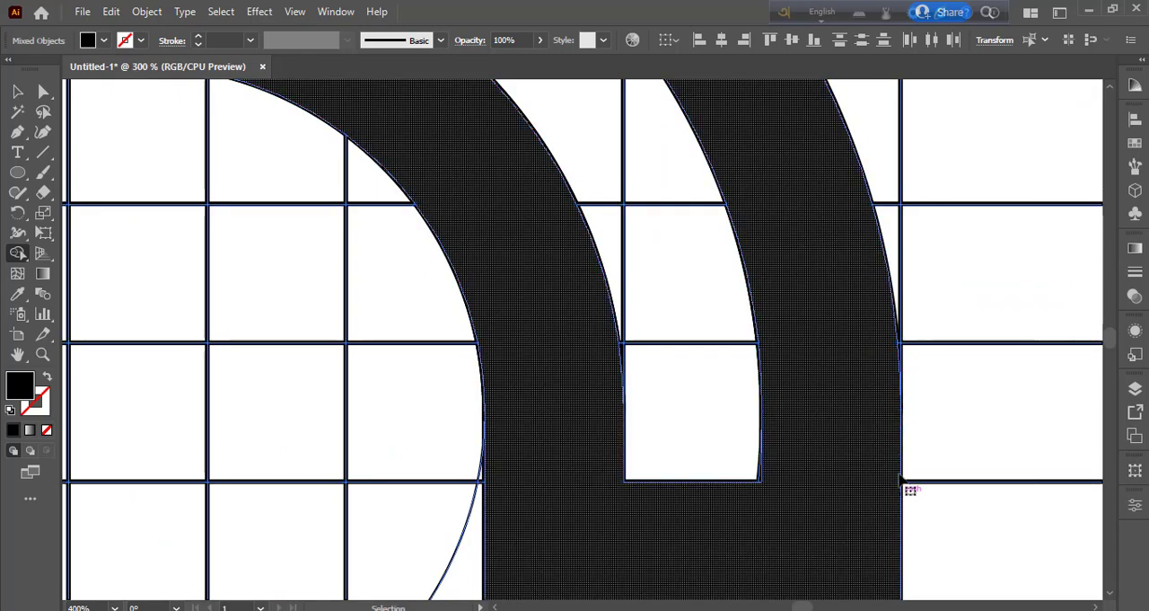
- Place a copy of the finished black shape on the empty artboard area beside the grid
key(ctrl+0)
key(v)
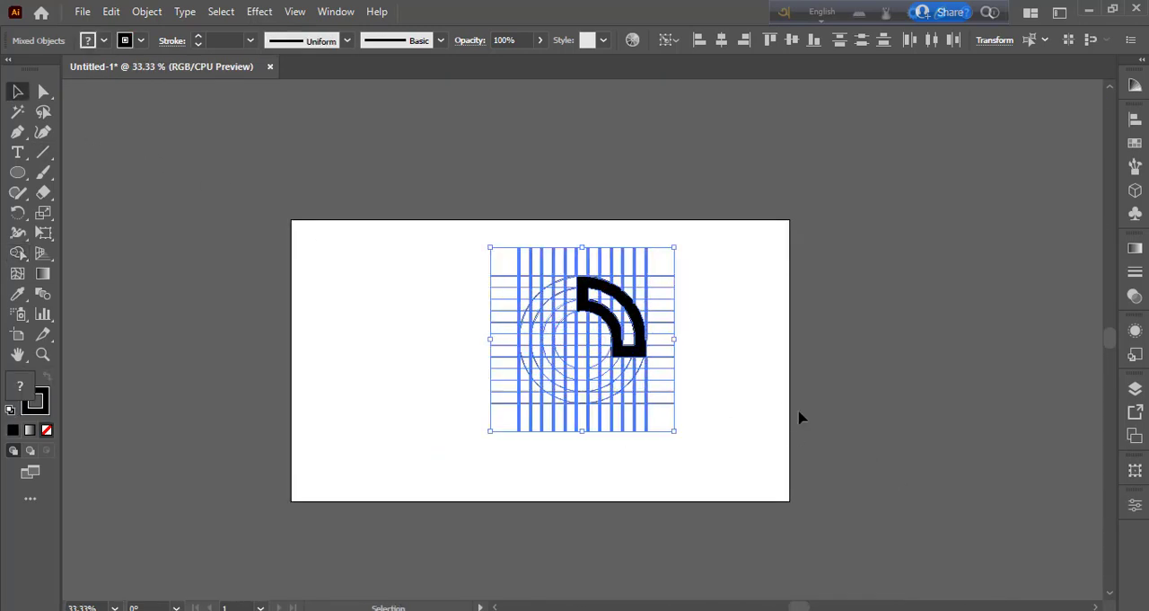
click(799, 416)
click(599, 312)
drag(599, 313, 372, 336)
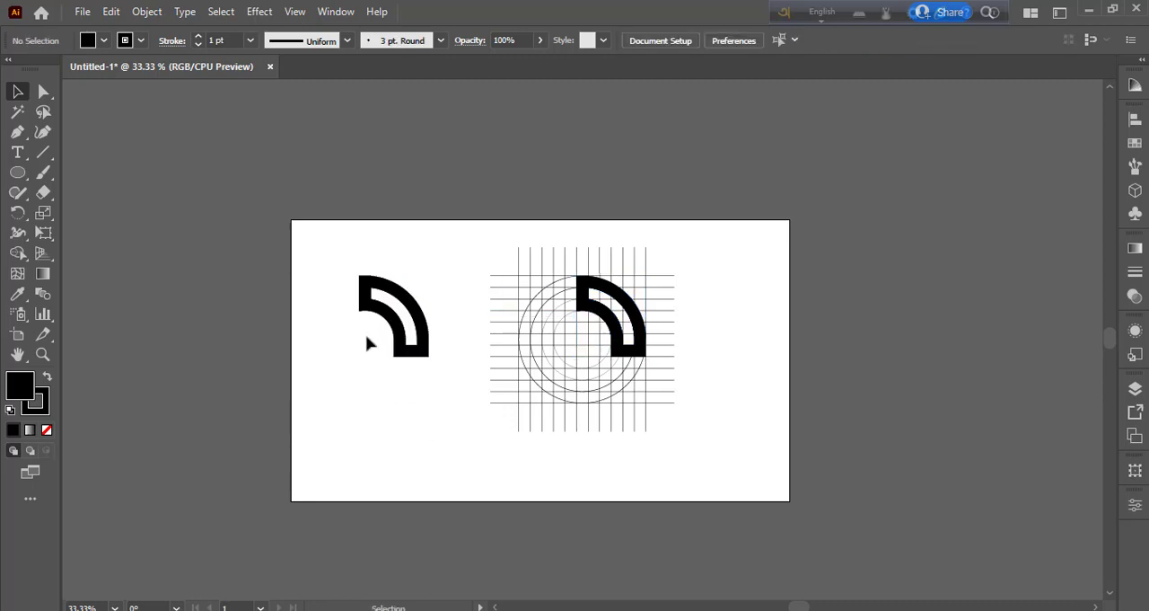
- Create a reflected copy of the duplicated shape across the horizontal axis
right_click(422, 321)
mouse_move(539, 491)
click(688, 403)
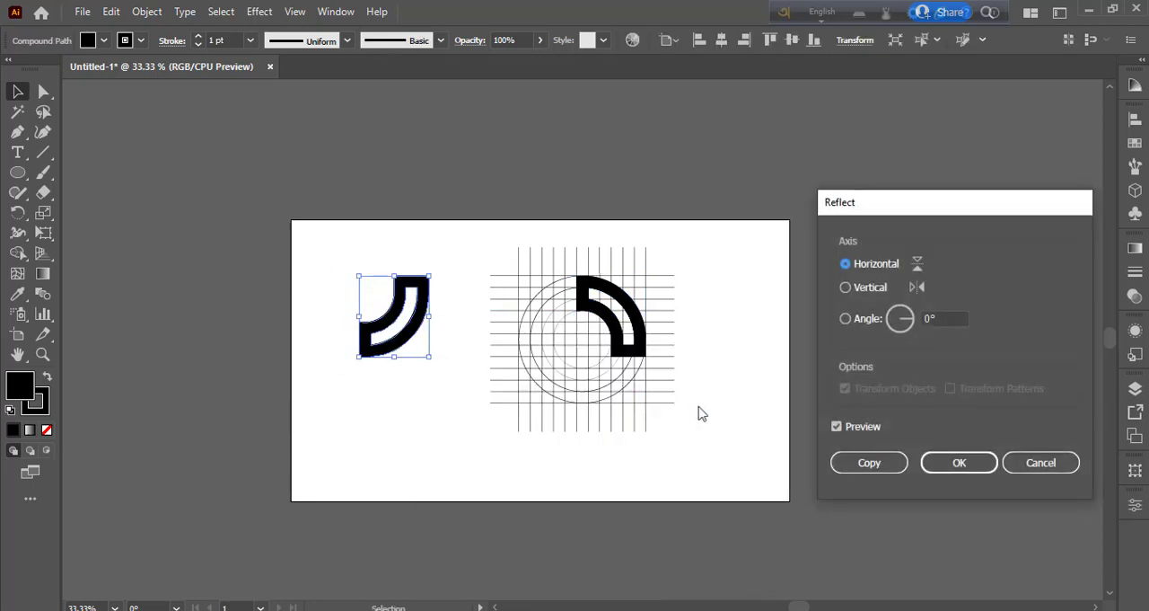
click(872, 464)
click(473, 466)
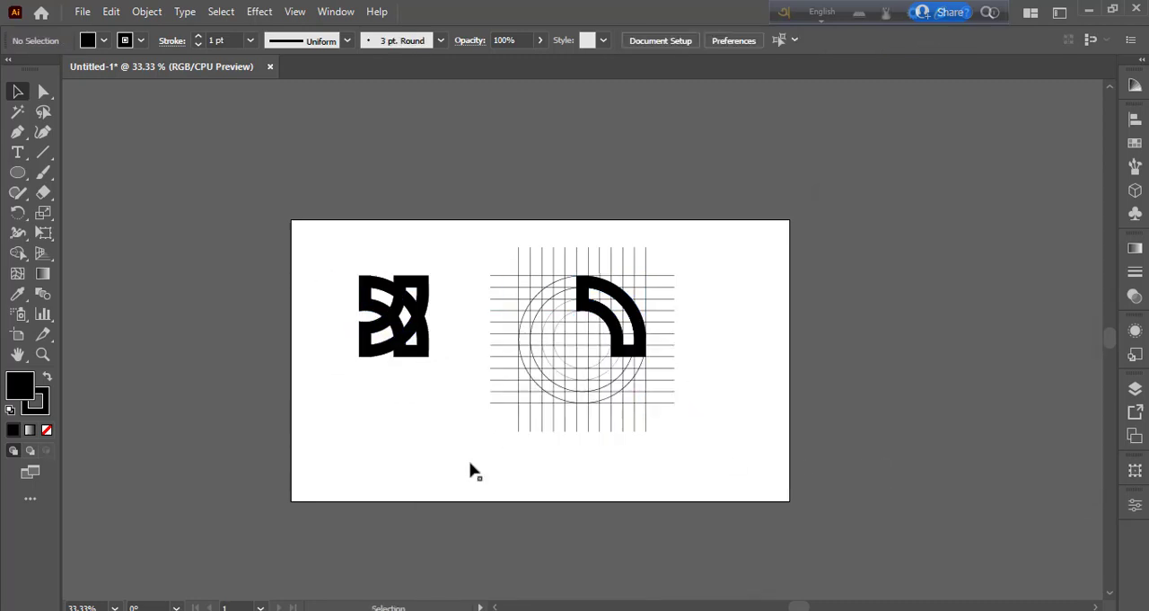
- Enlarge the two overlapping shapes together and reposition them beside the grid
drag(316, 249, 439, 428)
drag(429, 357, 467, 431)
drag(411, 330, 415, 393)
- Remove the stroke from both overlapping shapes and fill them with pink (ED1E79)
click(41, 406)
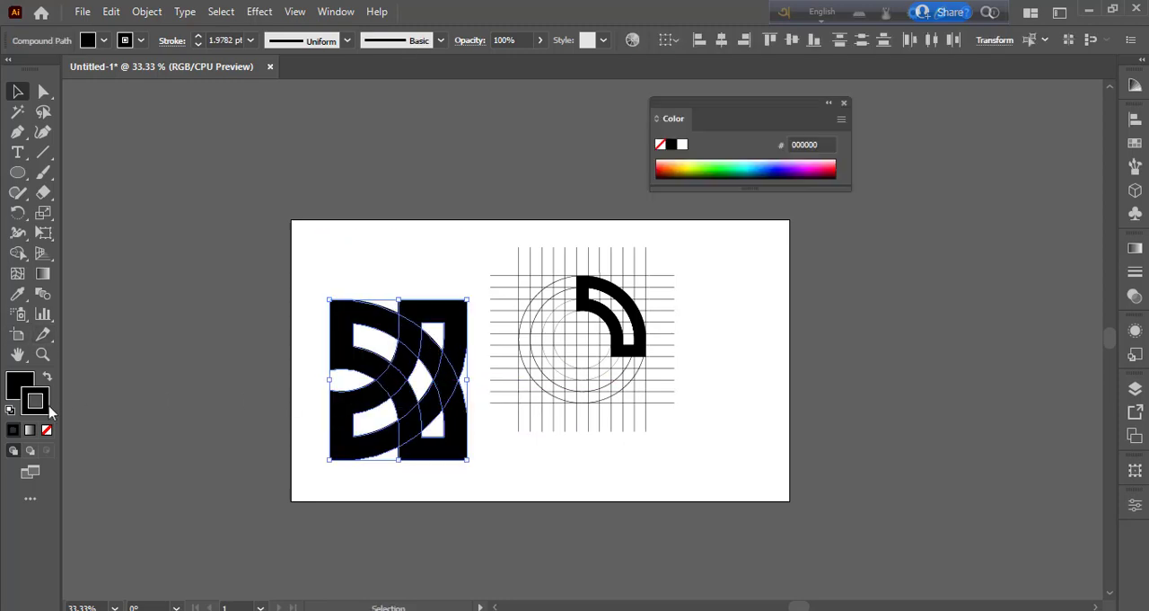
click(47, 429)
click(104, 42)
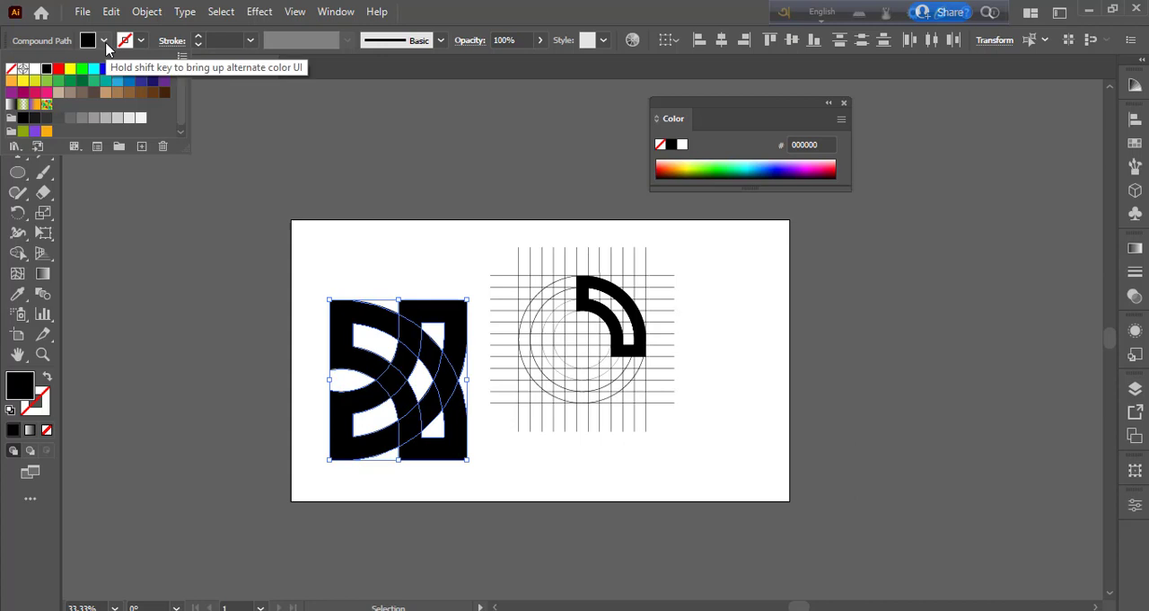
click(58, 69)
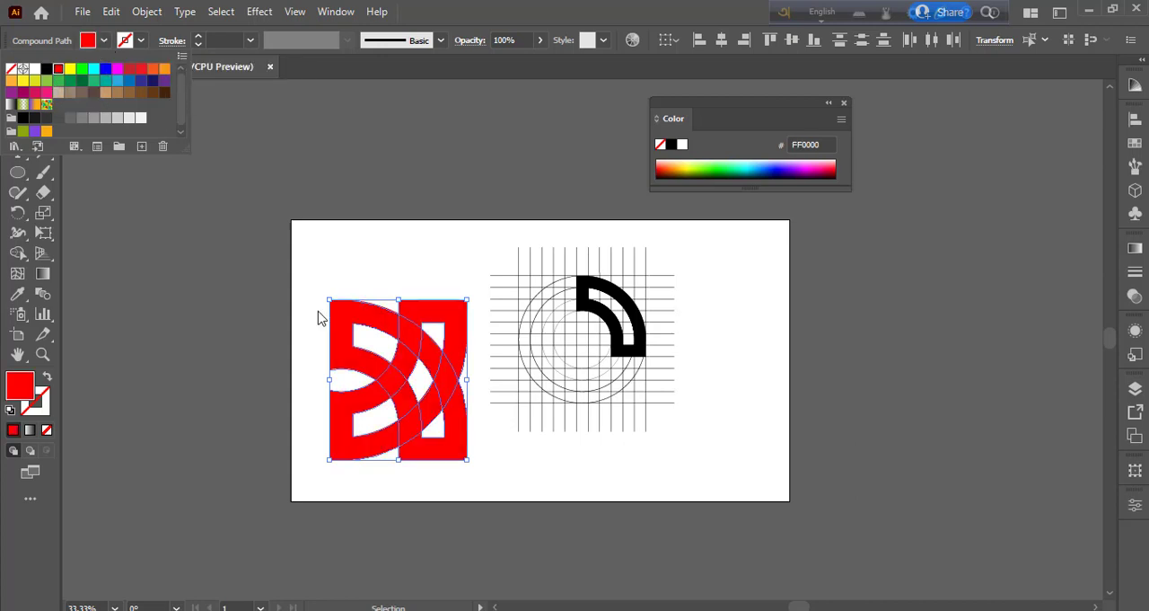
click(17, 254)
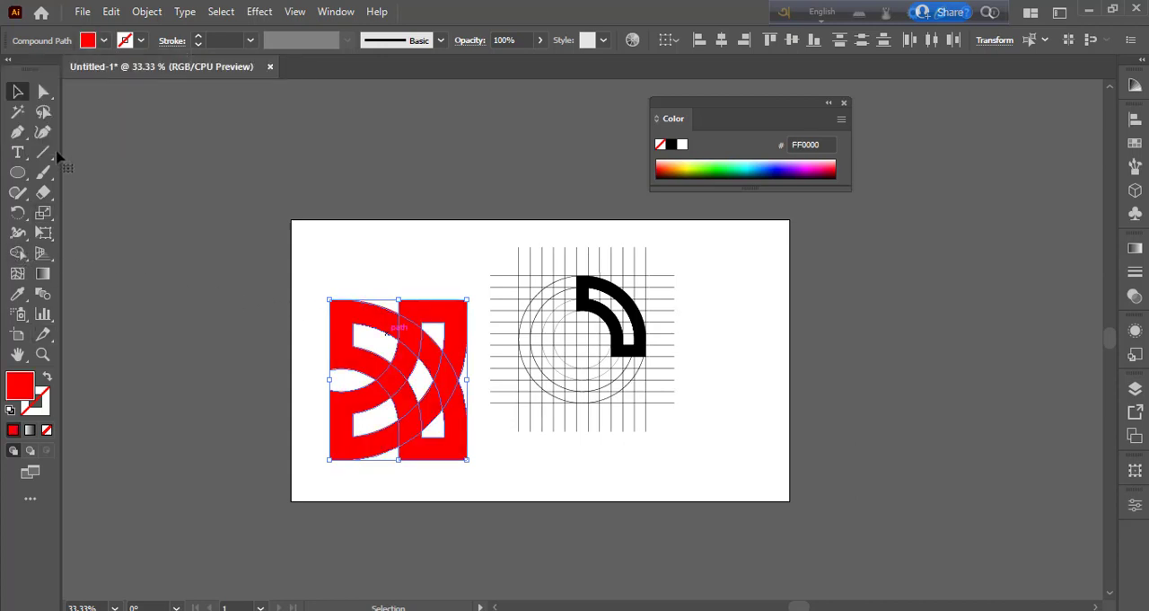
click(126, 42)
click(48, 93)
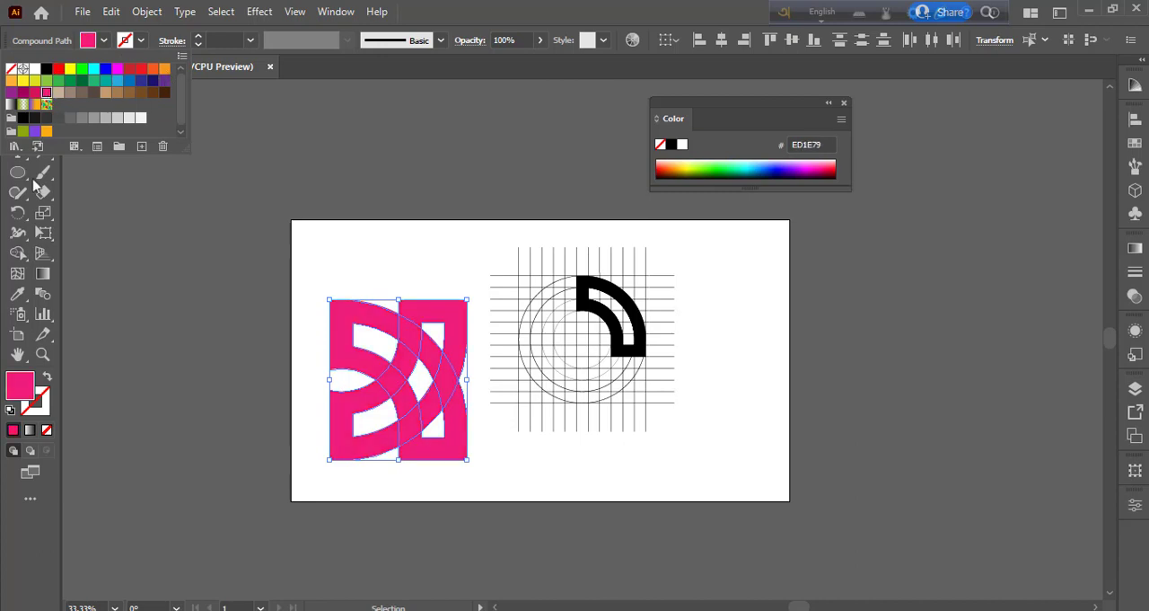
- Set the Shape Builder fill to red (FF0000) and merge the band pieces running down into the lower-right corner
click(17, 254)
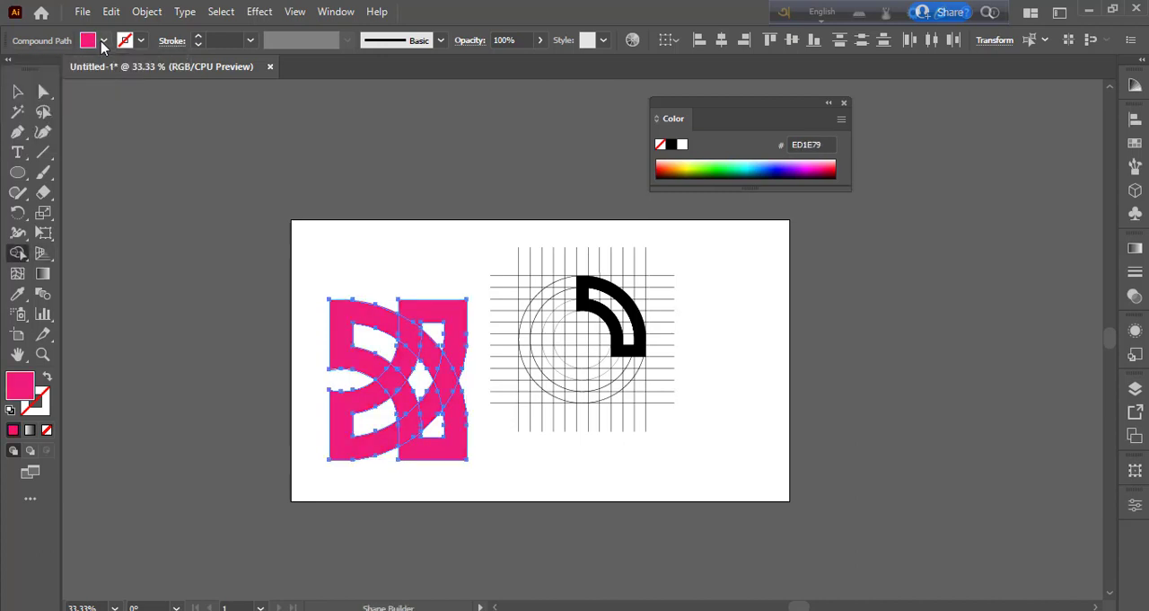
click(103, 41)
click(63, 79)
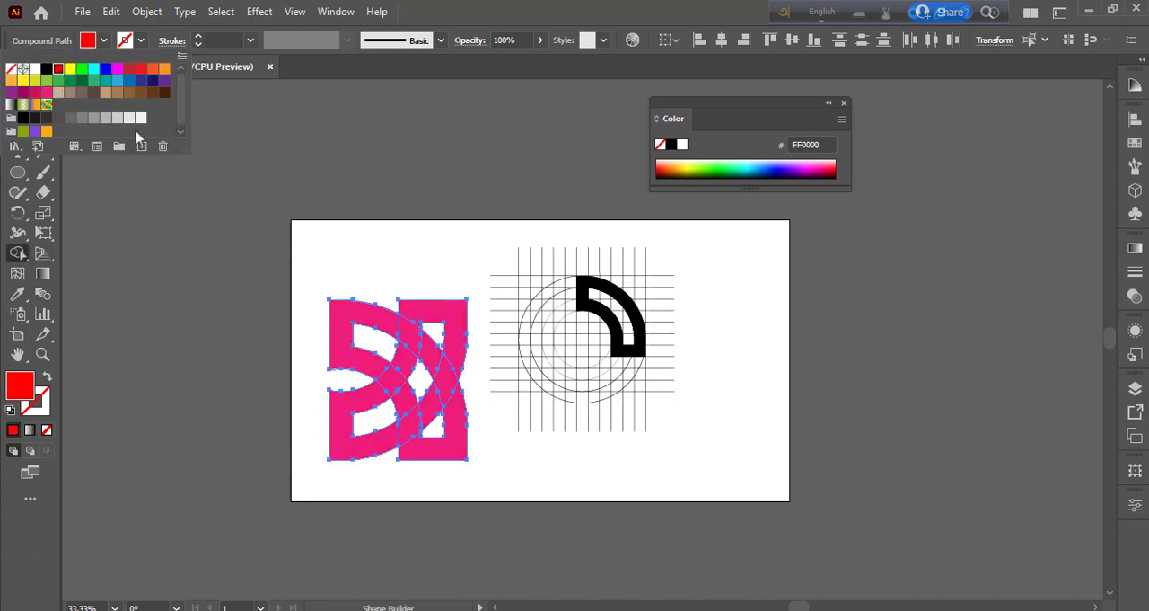
click(381, 328)
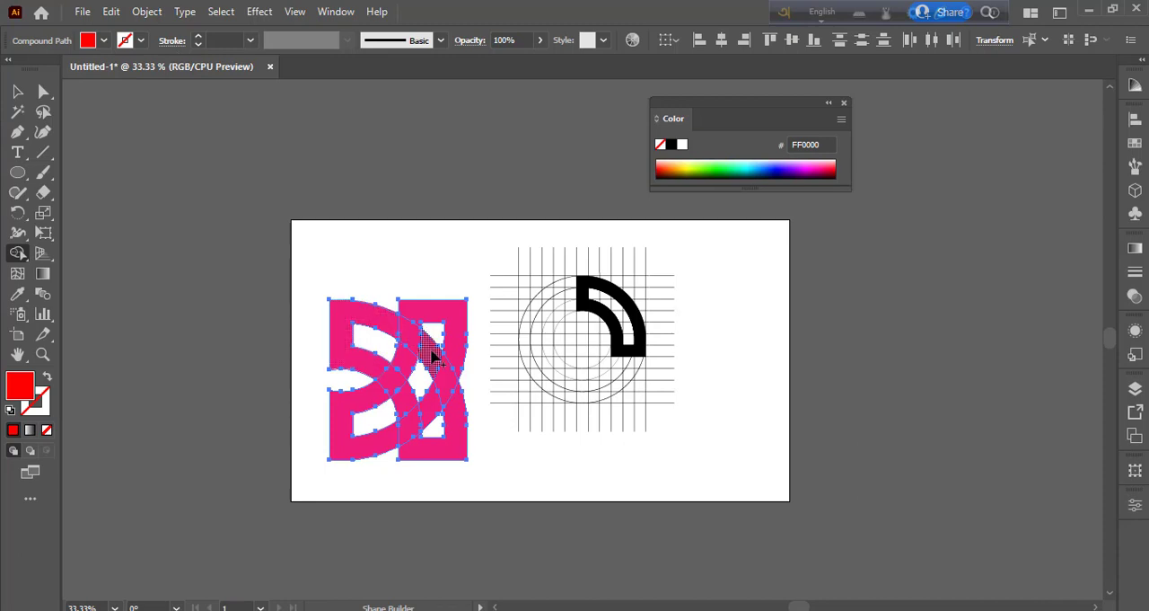
drag(455, 404, 466, 437)
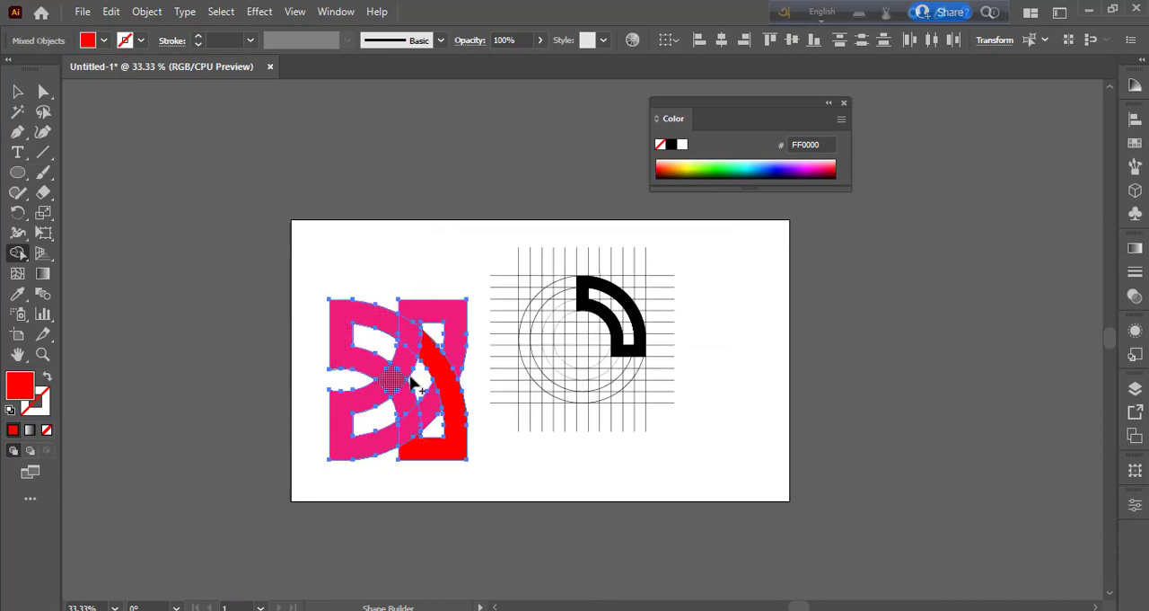
- Merge the upper-left, upper-right and lower-left band pieces in red so the strips interlace
mouse_move(411, 382)
mouse_down()
mouse_move(377, 367)
mouse_move(399, 395)
mouse_move(404, 386)
mouse_up()
drag(415, 311, 413, 367)
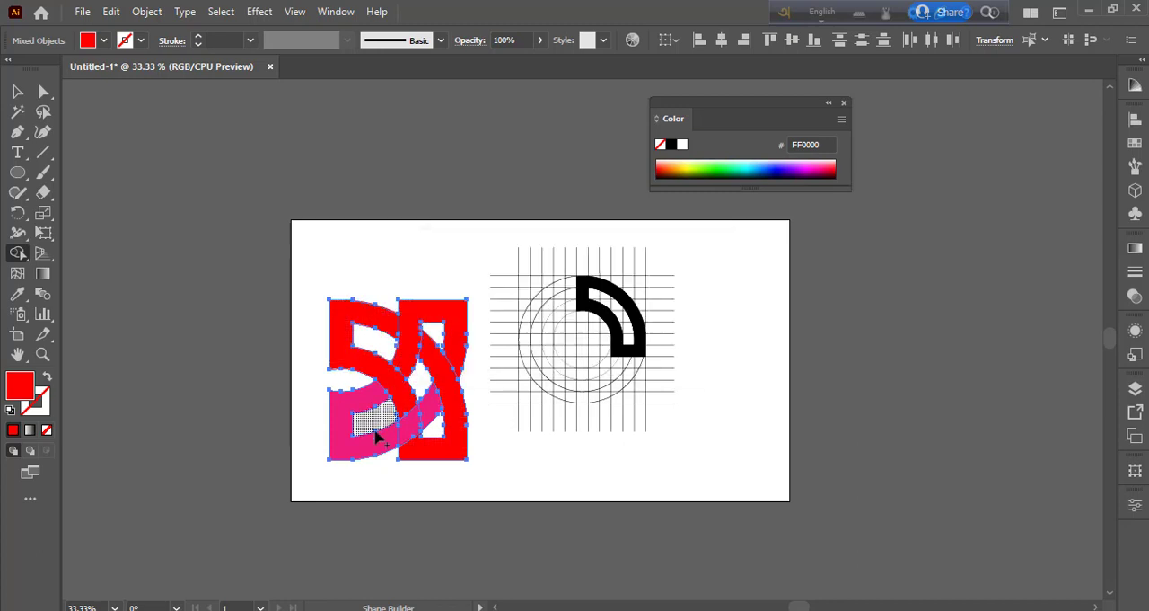
drag(434, 409, 496, 450)
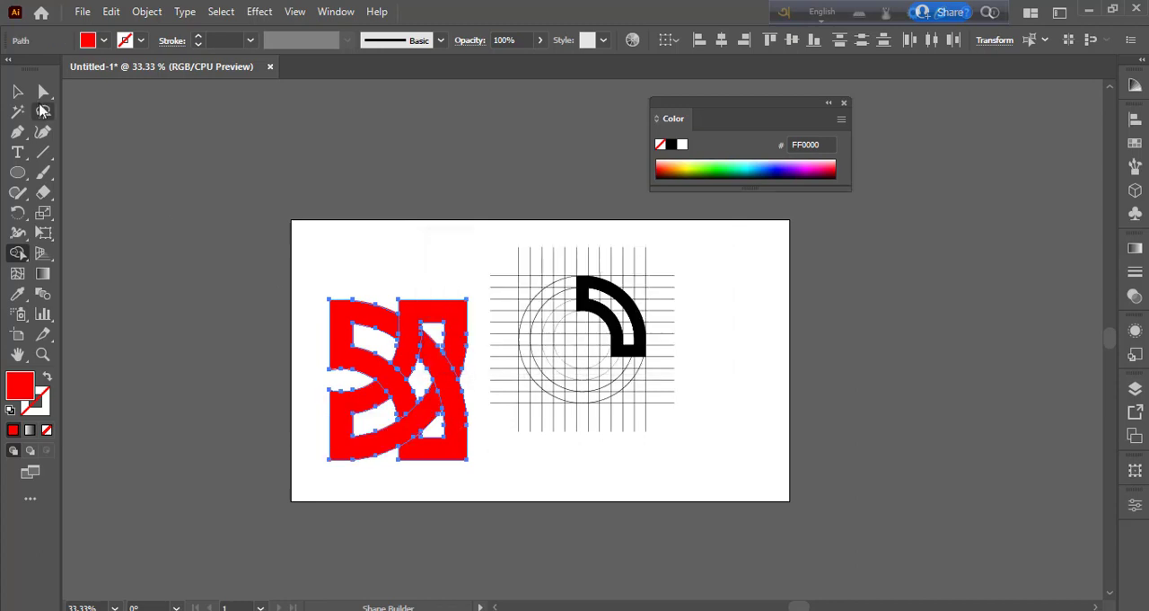
- Give the logo's upper-right piece a linear gradient with a red (FF0000) starting stop and a black end stop
key(v)
click(210, 243)
click(429, 325)
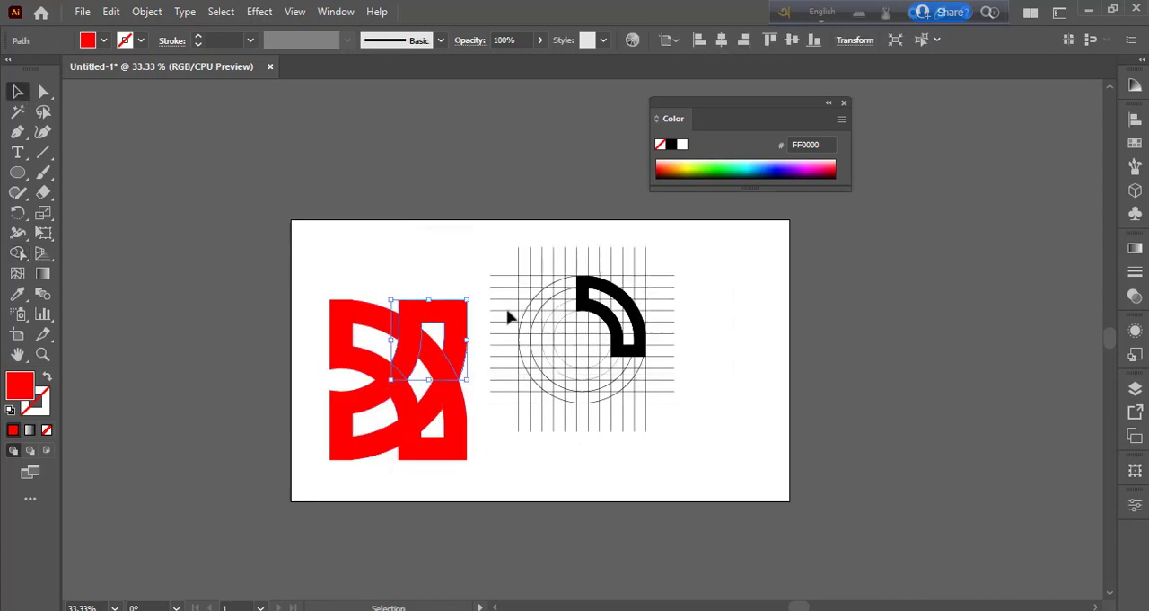
click(1134, 252)
click(1009, 392)
click(936, 399)
double_click(936, 398)
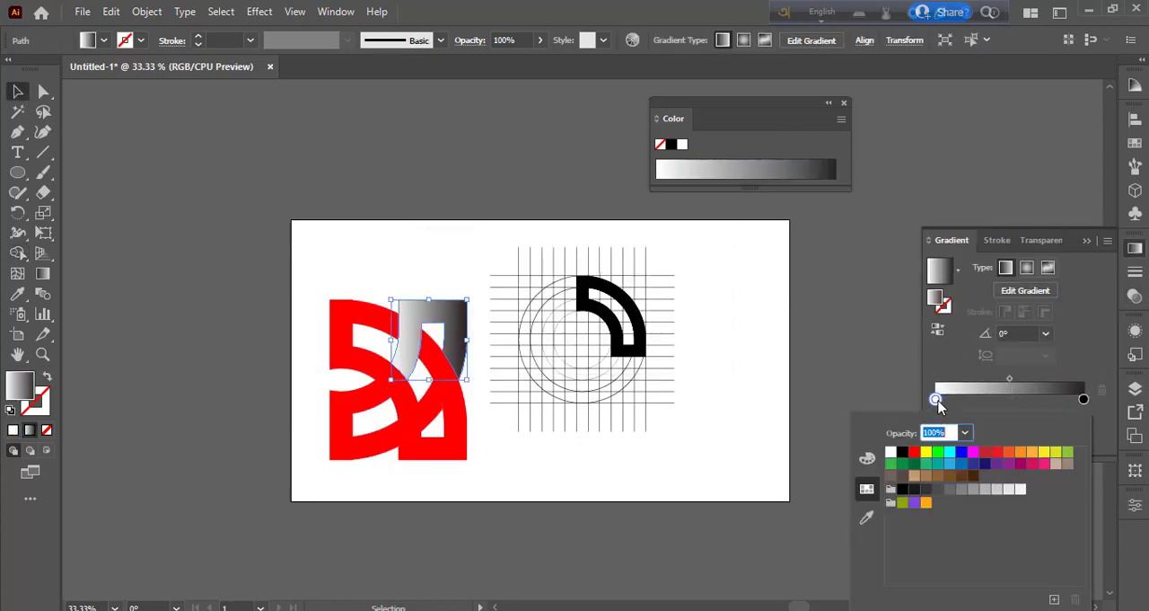
click(915, 453)
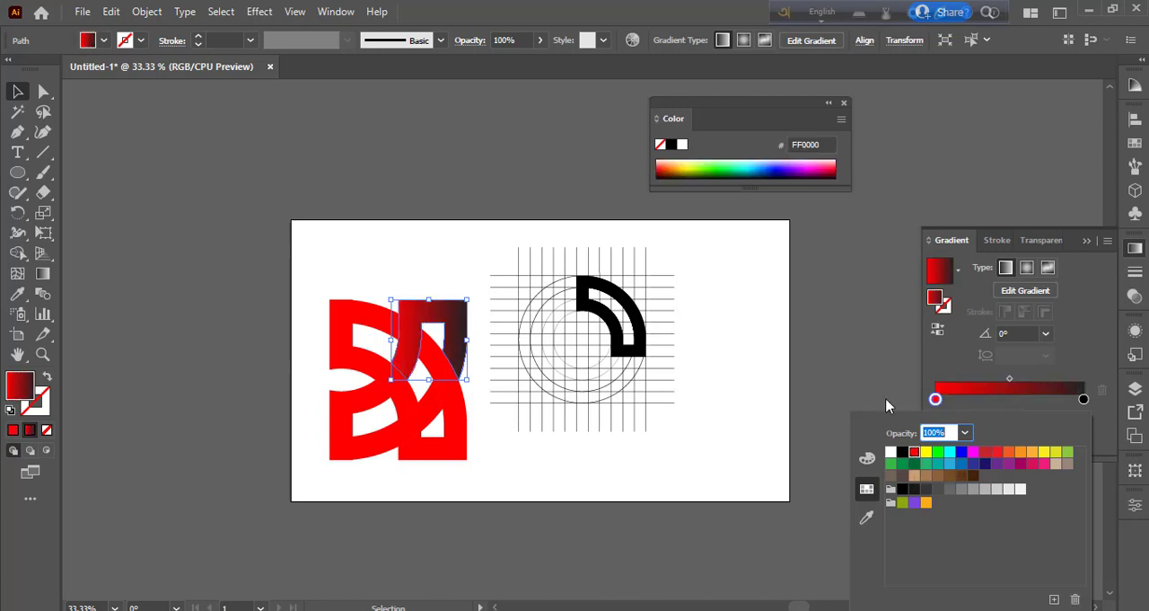
- Shift the gradient midpoint of the upper-right piece to 41.6667%
click(1010, 383)
drag(1009, 383, 998, 380)
click(900, 398)
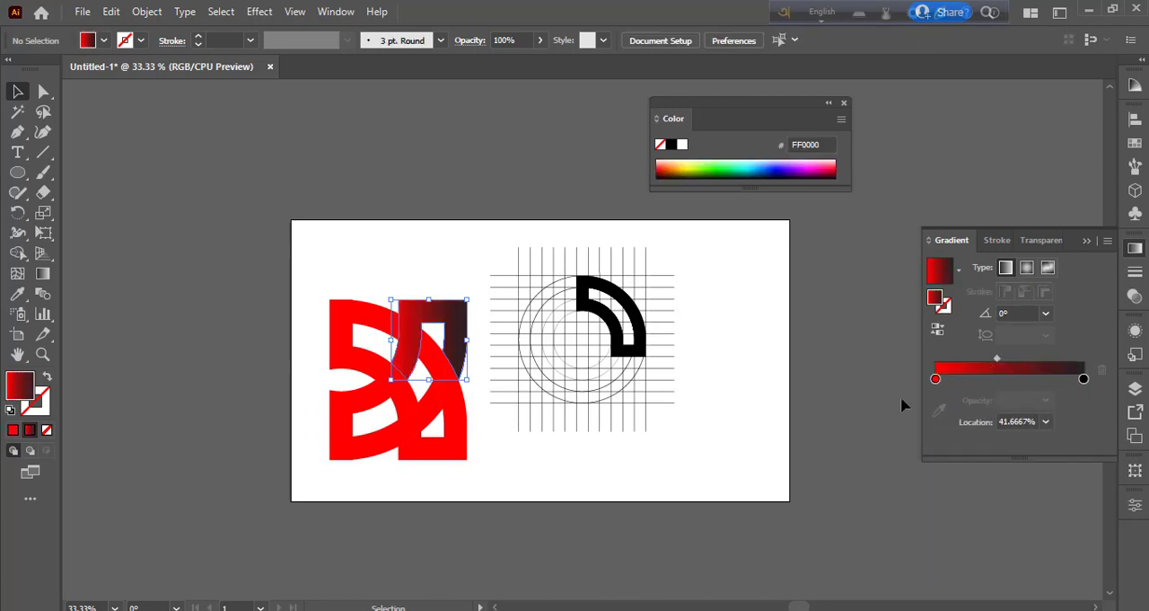
- Apply the same red-to-black linear gradient to the logo's lower-left and lower-right pieces
click(385, 455)
click(977, 368)
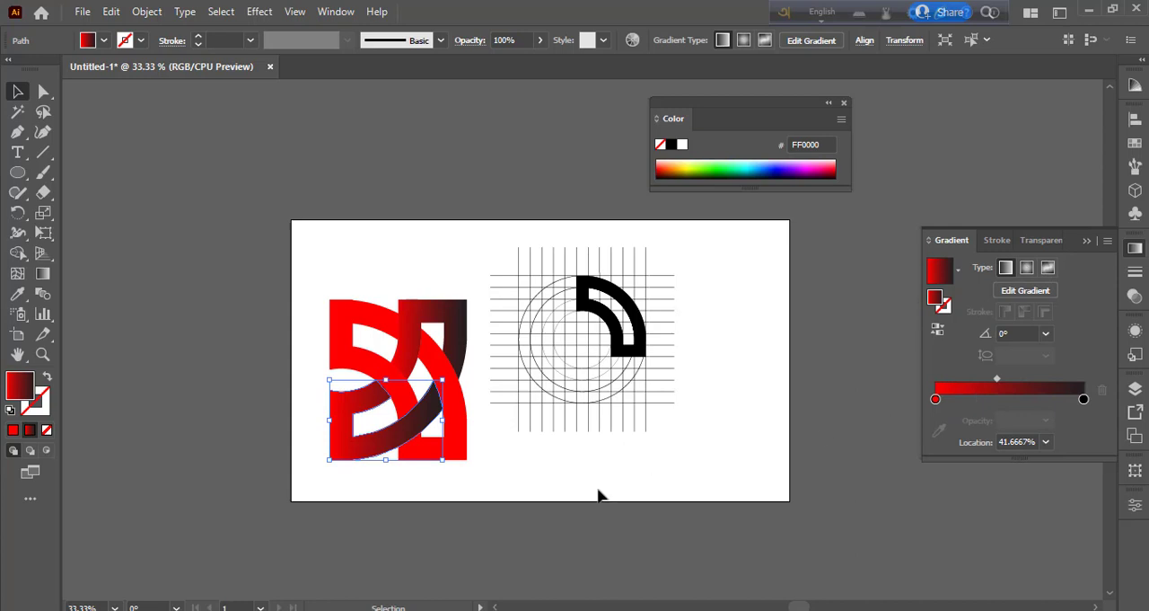
click(574, 535)
click(458, 447)
click(1022, 387)
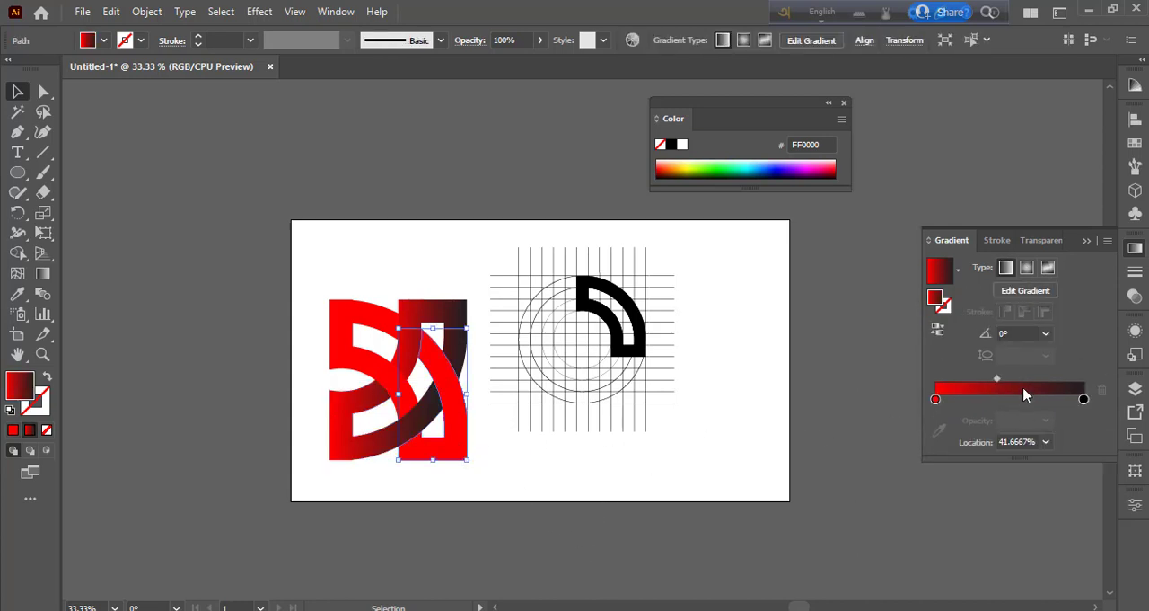
- Give the logo's lower-right and upper-left pieces a linear gradient with a blue (29ABE2) starting stop and a black end stop
click(937, 399)
double_click(937, 400)
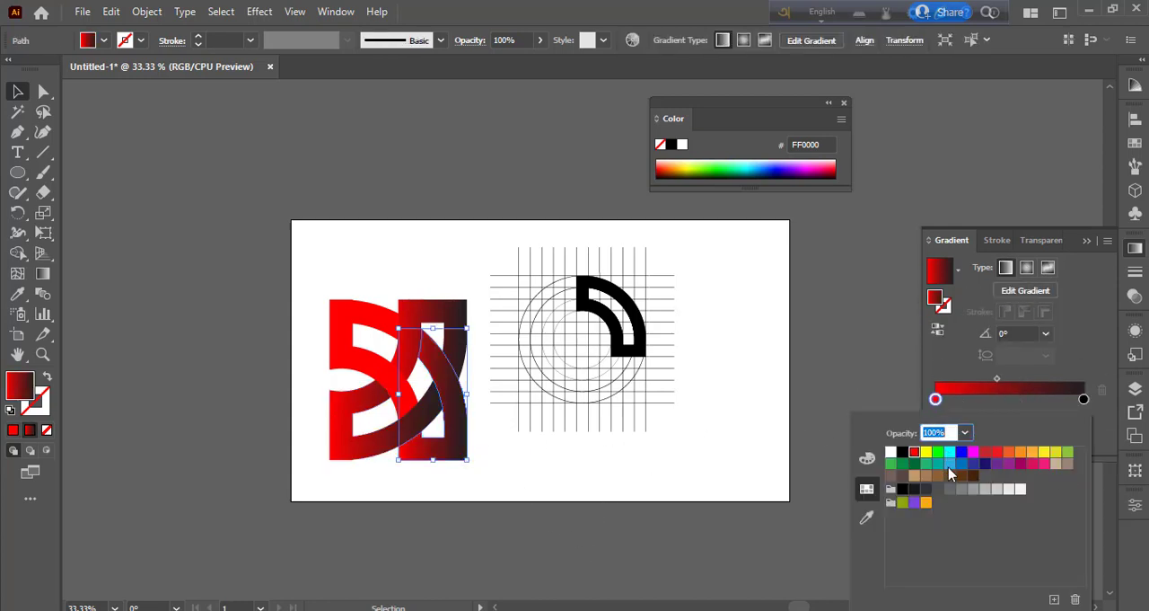
click(950, 466)
click(390, 317)
click(1001, 384)
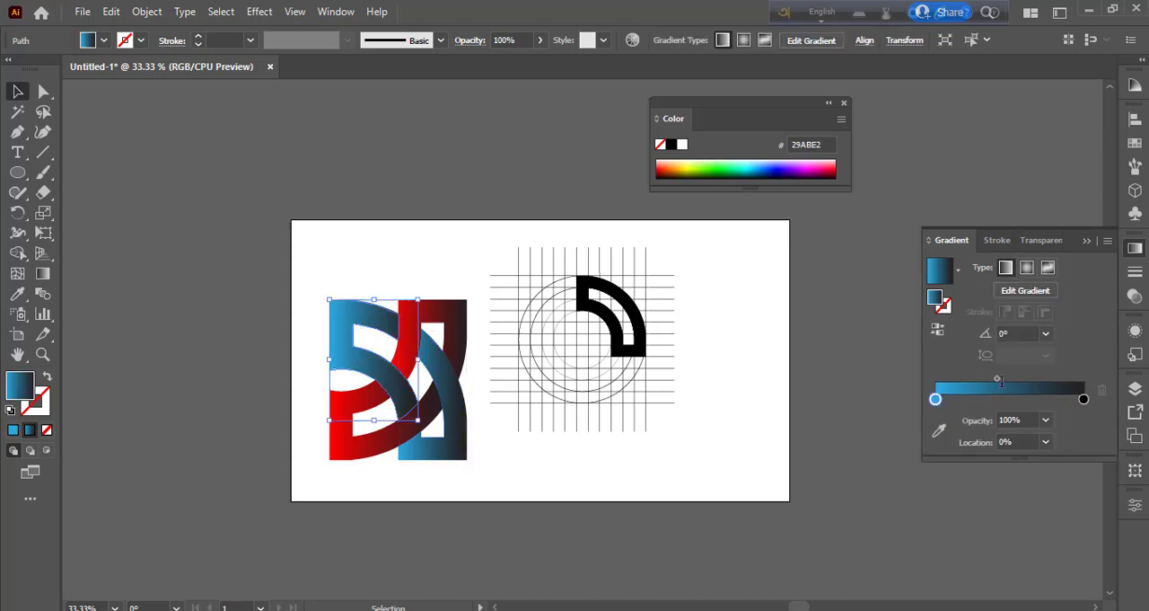
click(854, 387)
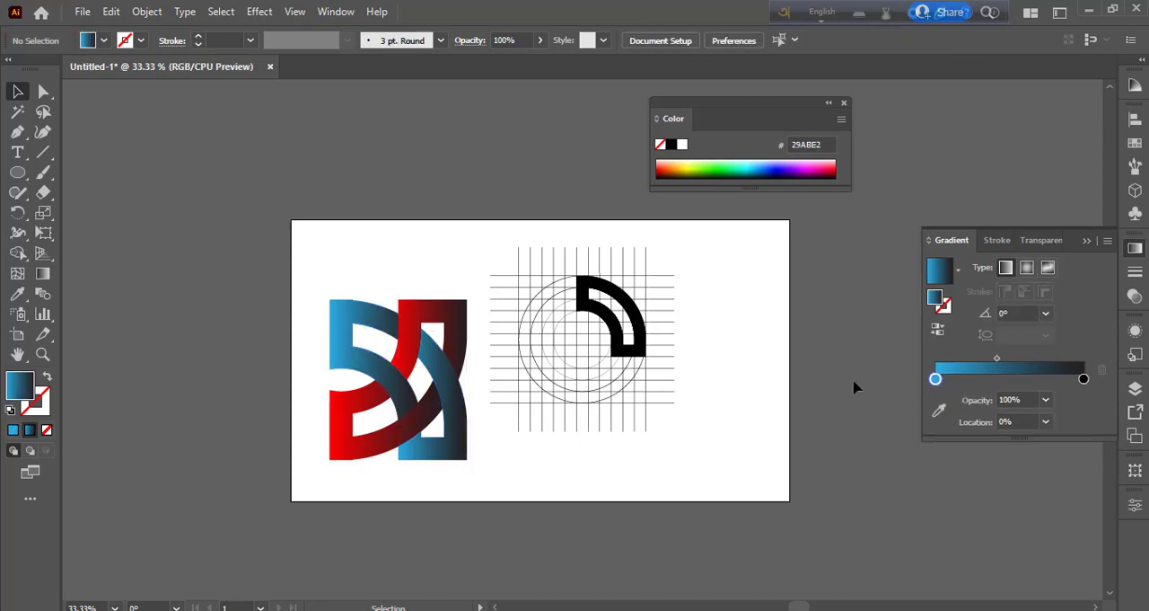
- Move the construction grid toward the artboard's right edge, and group the logo pieces and shift them up beside it
drag(494, 244, 770, 423)
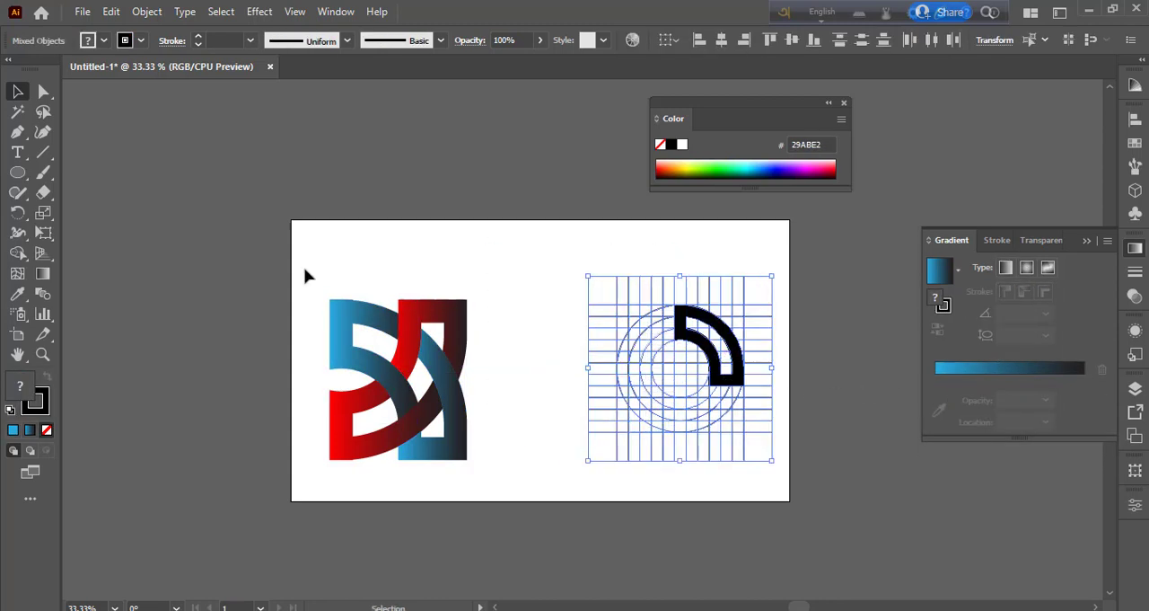
drag(305, 268, 461, 431)
right_click(446, 397)
click(491, 150)
drag(438, 362, 550, 295)
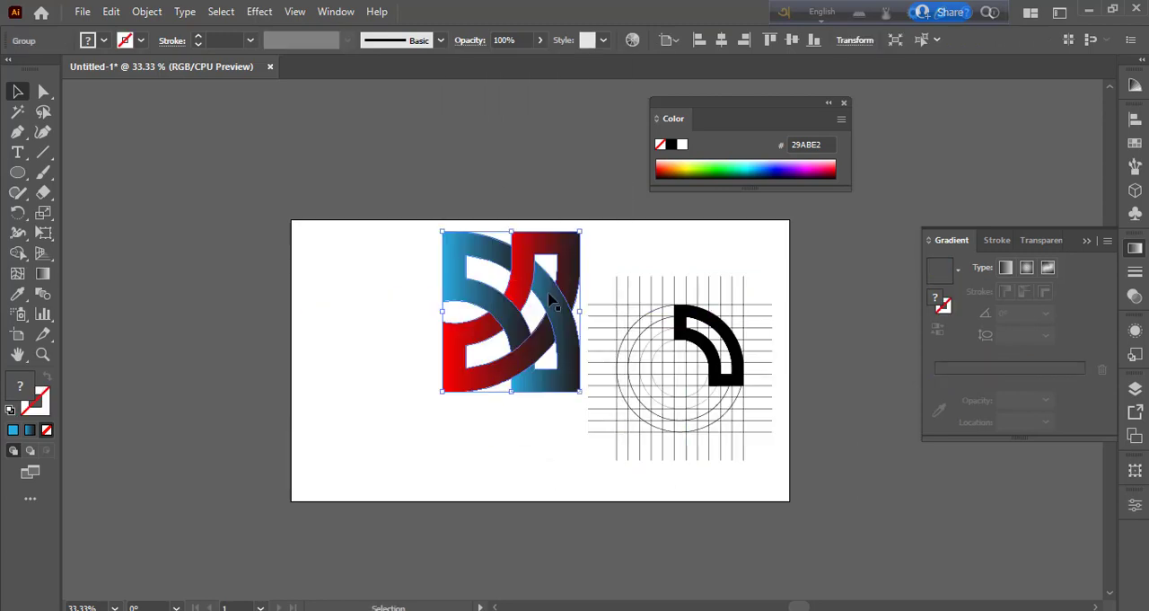
- Group the construction grid lines, circles and black quarter shape into one object
drag(601, 252, 754, 429)
right_click(719, 433)
click(771, 221)
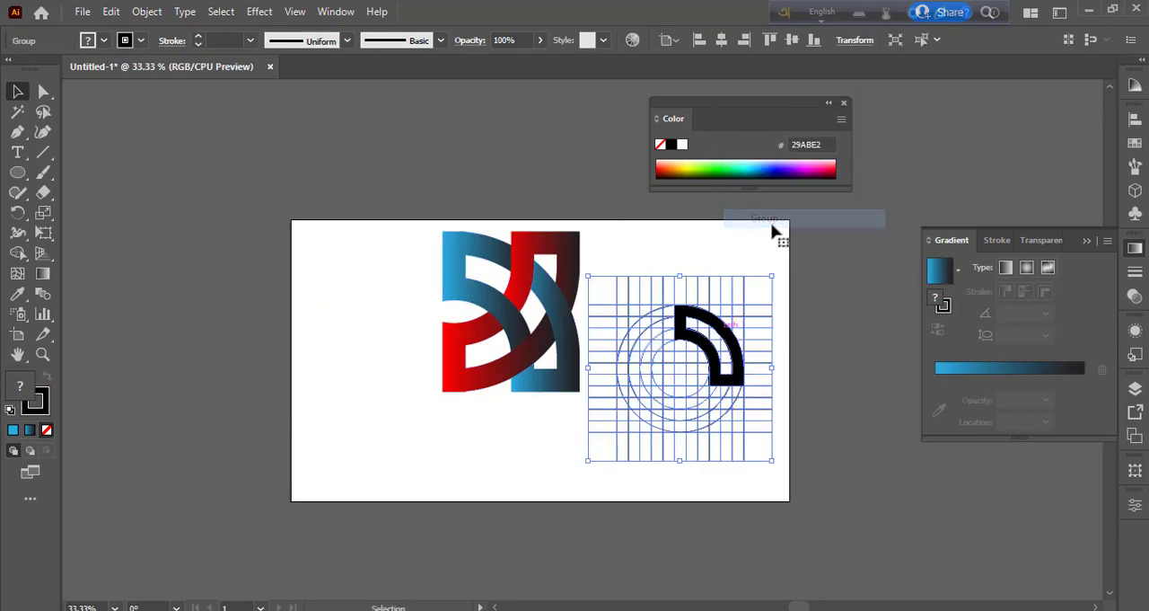
- Arrange the grouped construction grid on the artboard's left half and the grouped logo on its right half
drag(704, 351, 391, 334)
drag(568, 317, 735, 369)
drag(421, 359, 471, 359)
click(554, 527)
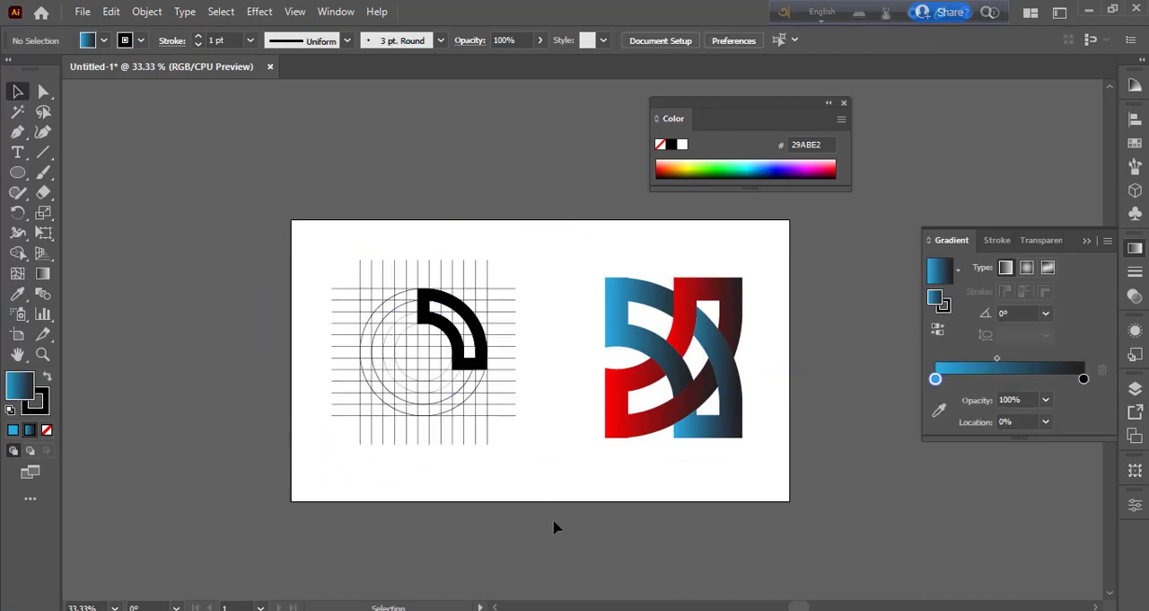